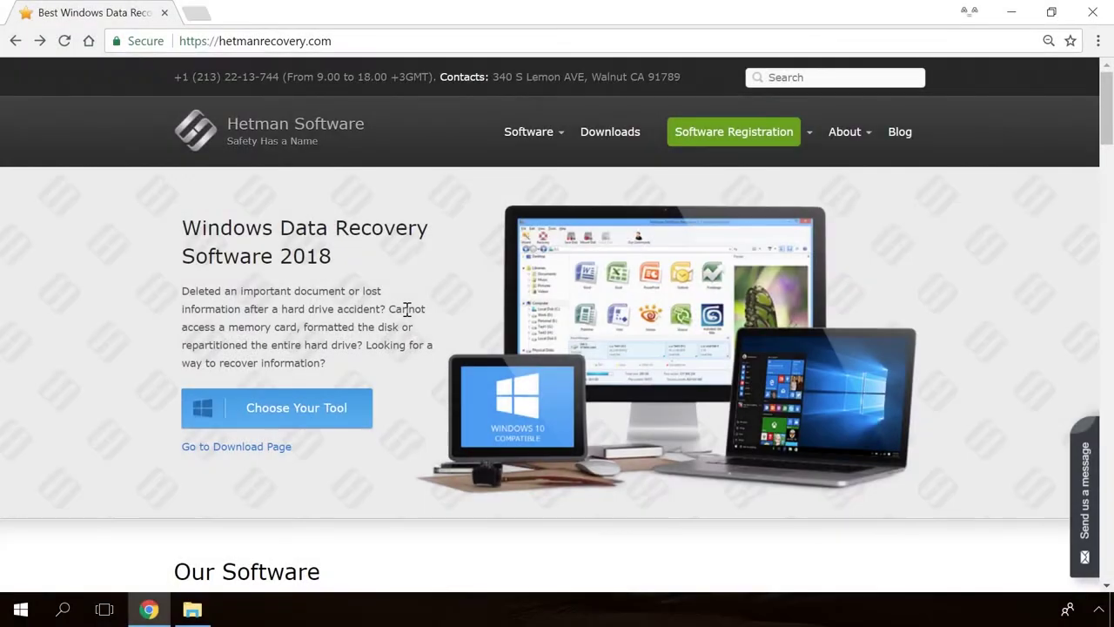
- Find Partition Recovery 2.8 in the Hetman software list, open its product page and start the free download
scroll(407, 314, "down", 18)
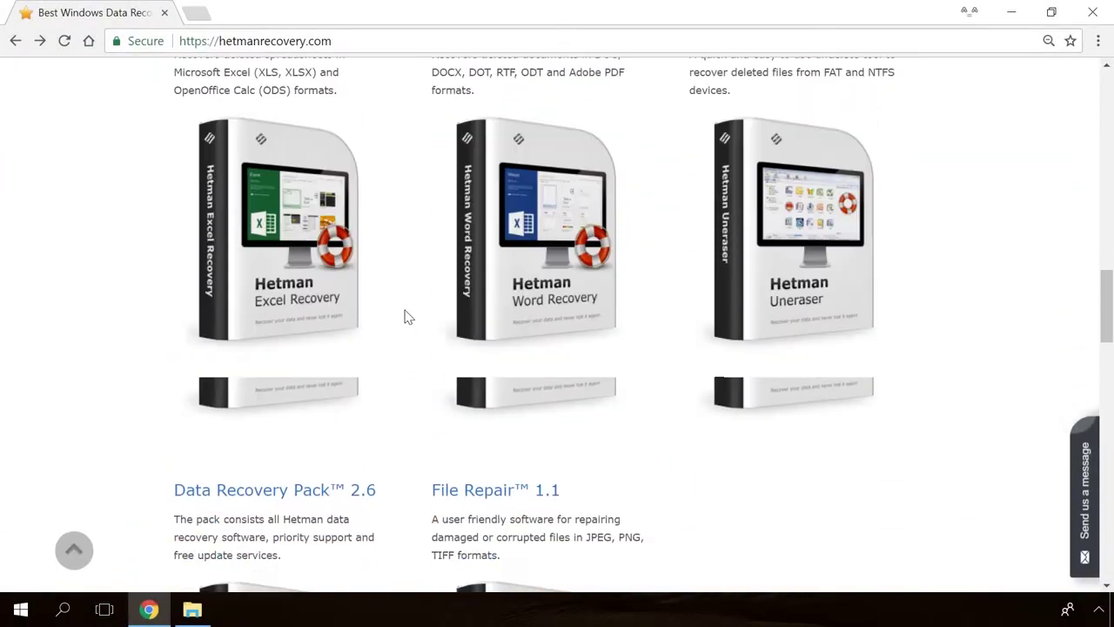
scroll(406, 315, "up", 14)
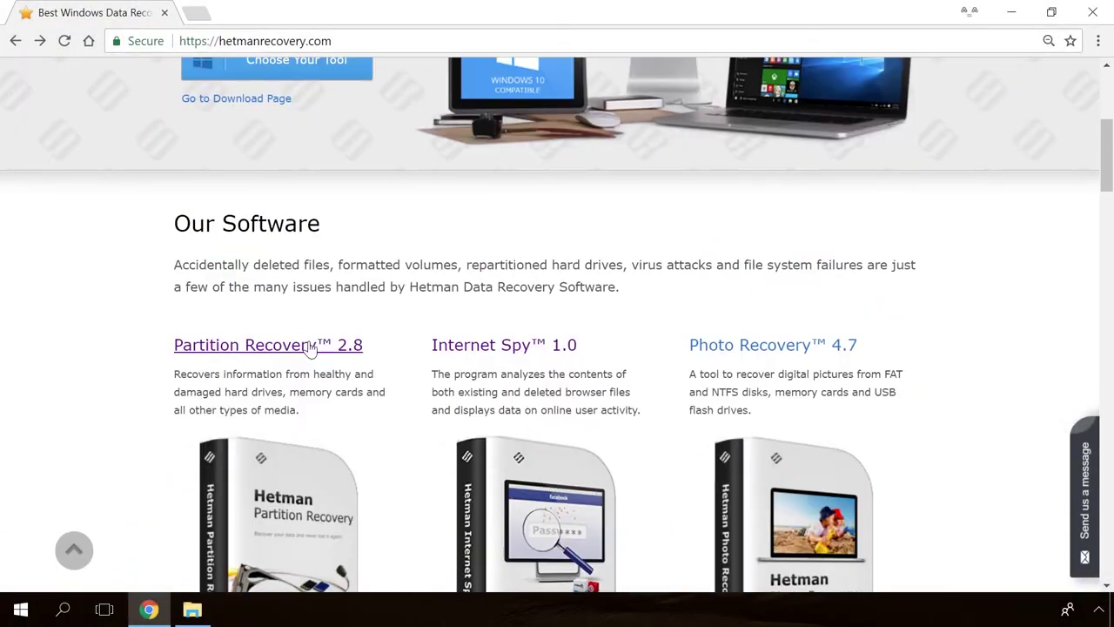
left_click(311, 347)
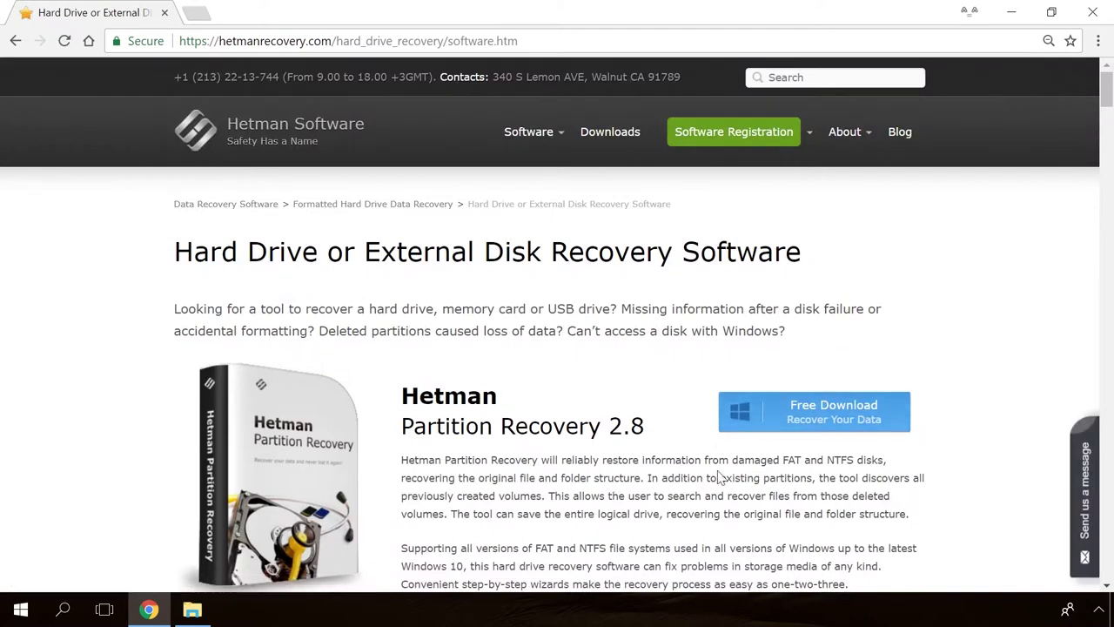
left_click(800, 416)
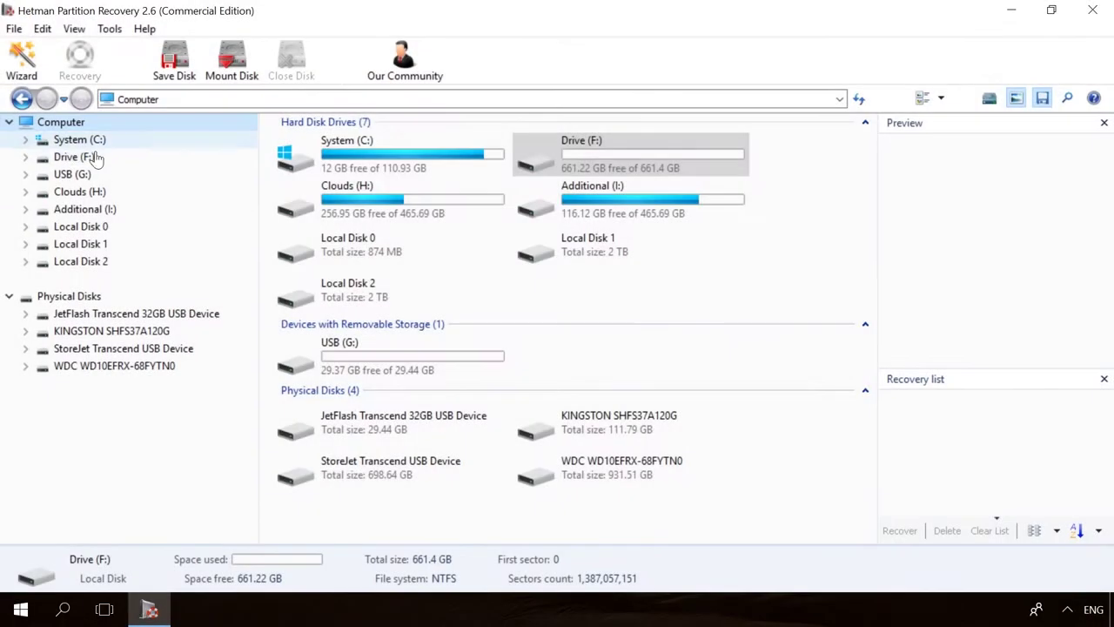
- Switch to Hetman Partition Recovery, scan Drive (F:) and finish the scan wizard to list the drive's files
double_click(76, 156)
left_click(687, 470)
left_click(692, 471)
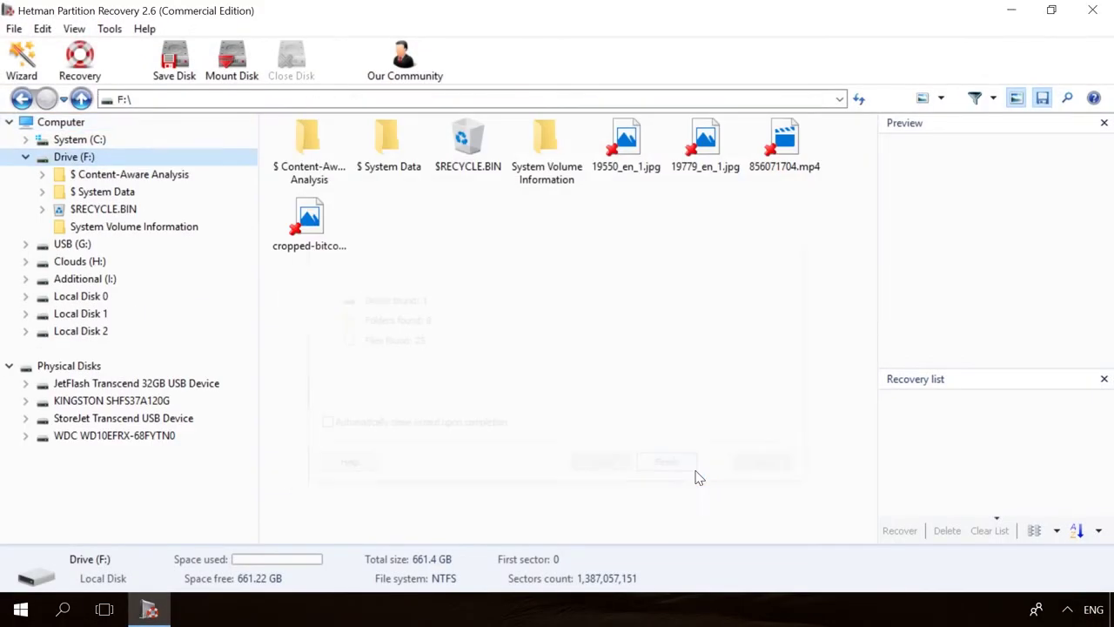
- Preview the deleted files 19779_en_1.jpg and 856071704.mp4, and start recovering the video with the Save to hard disk method
left_click(705, 139)
left_click(794, 139)
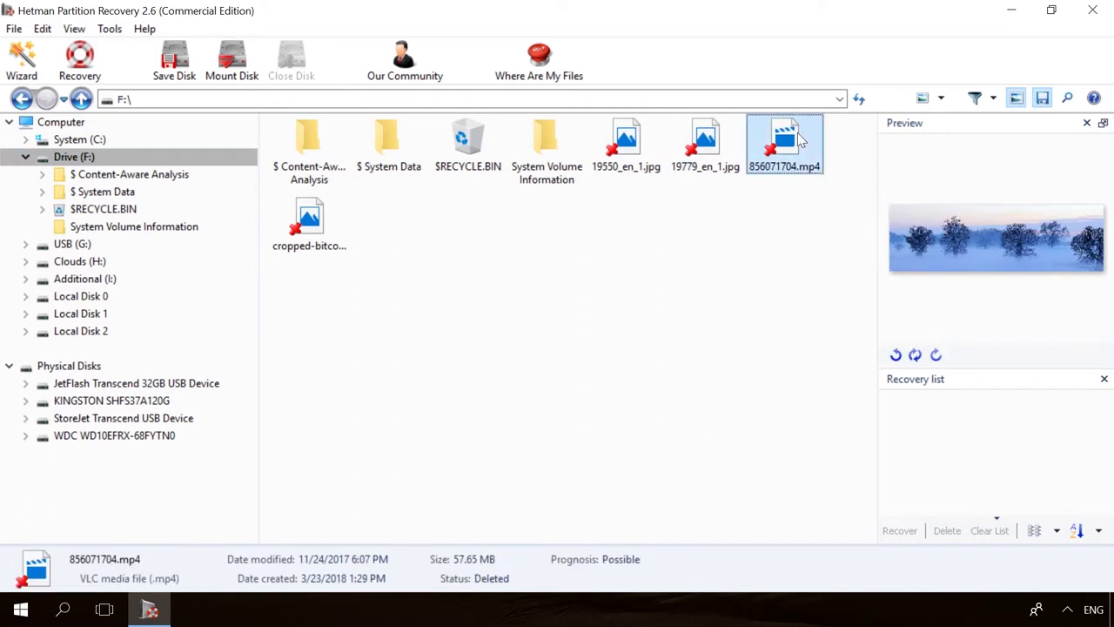
left_click(79, 61)
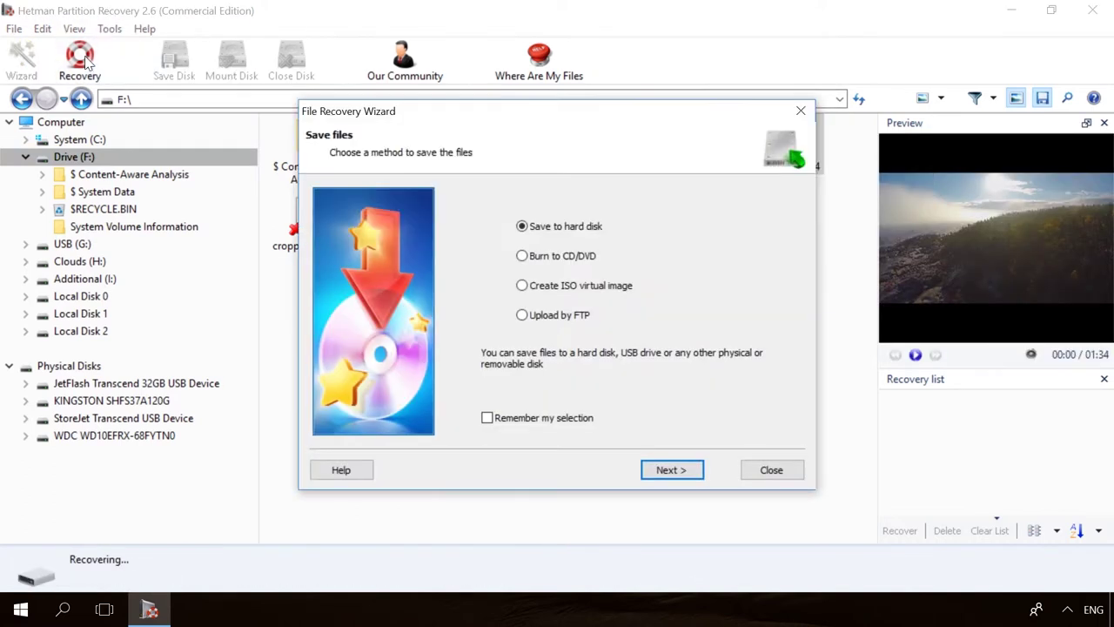
left_click(664, 470)
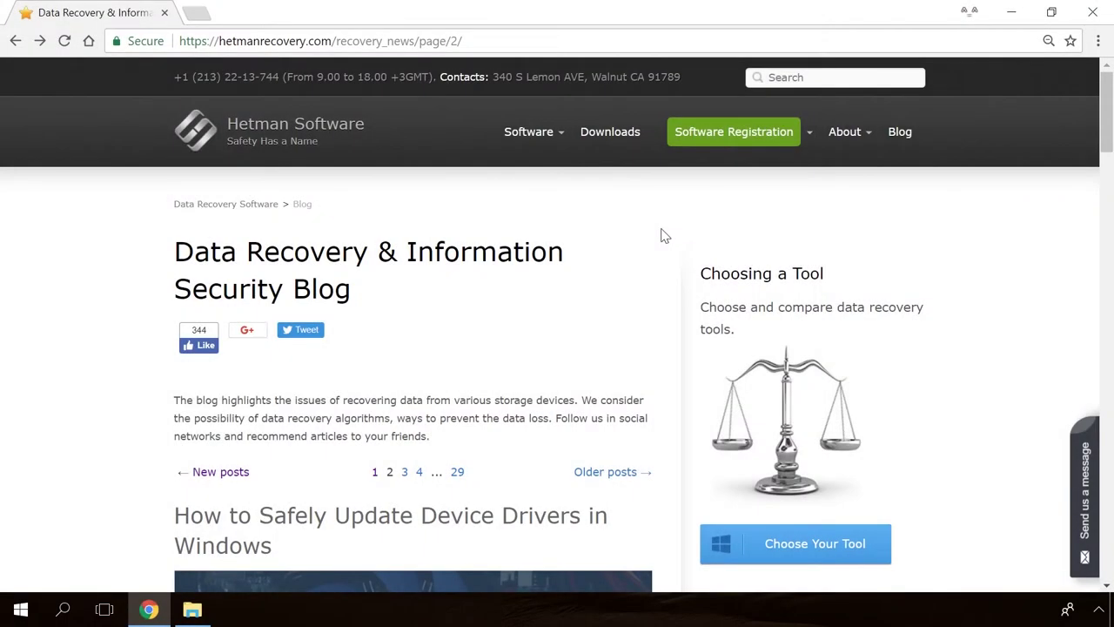
- Browse the second page of the Hetman blog and open the article on fixing the "Windows Detected a Hard Disk Problem" error
scroll(659, 236, "down", 8)
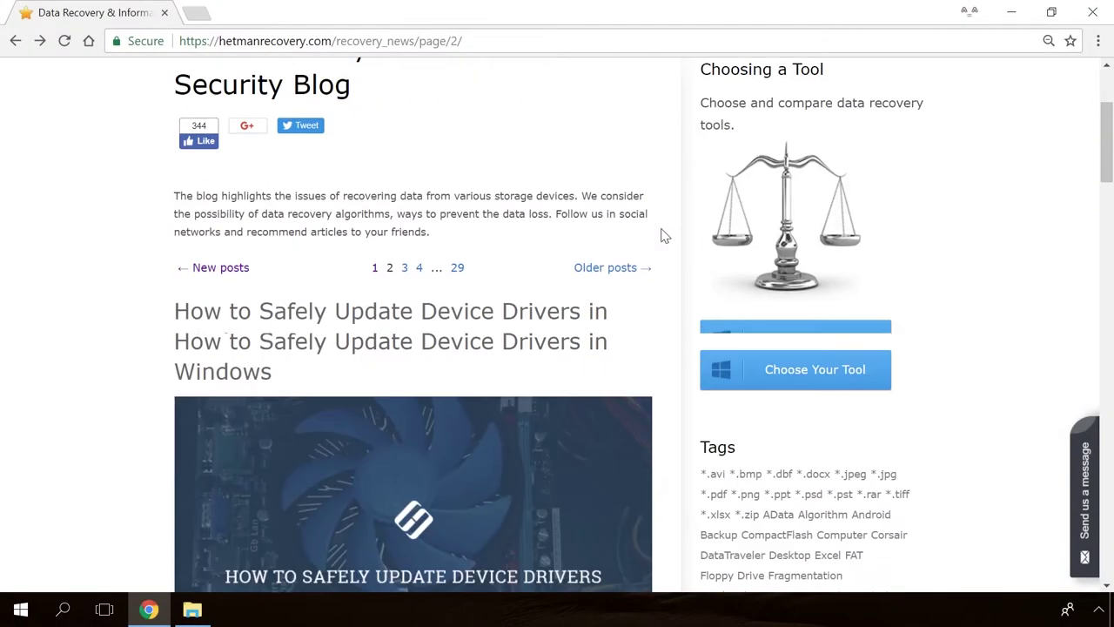
scroll(661, 235, "down", 15)
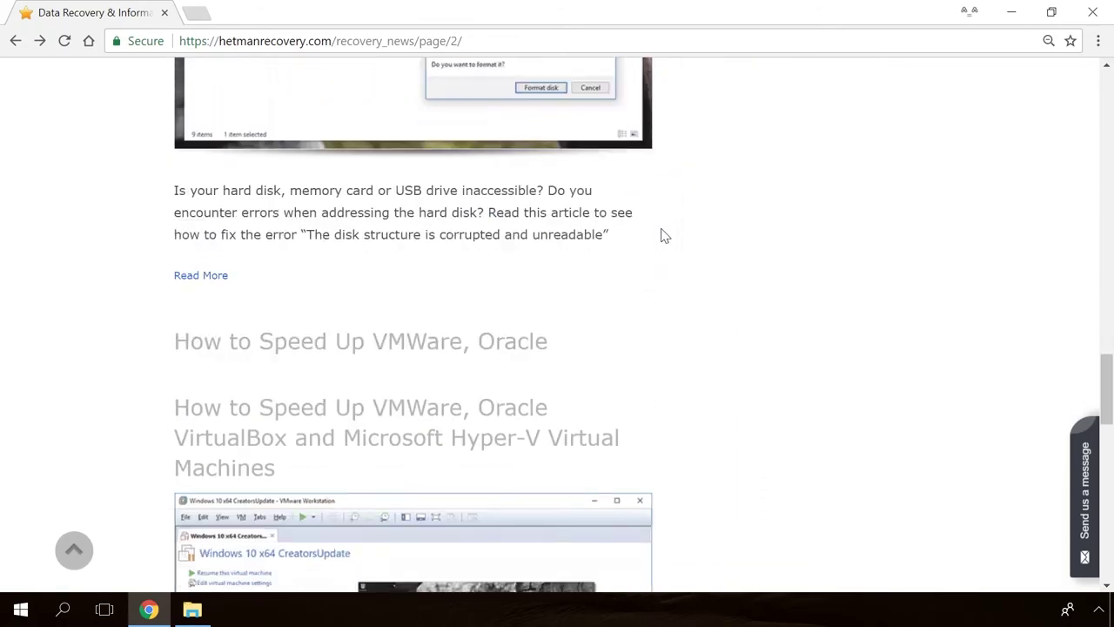
scroll(662, 234, "down", 3)
scroll(662, 235, "up", 15)
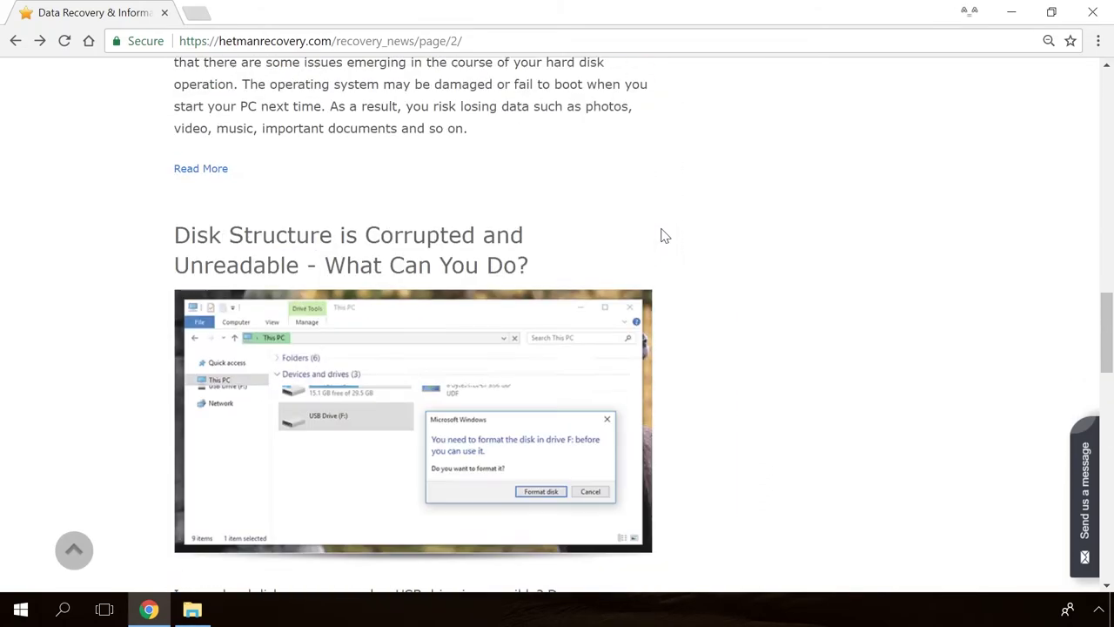
scroll(661, 235, "up", 2)
left_click(423, 311)
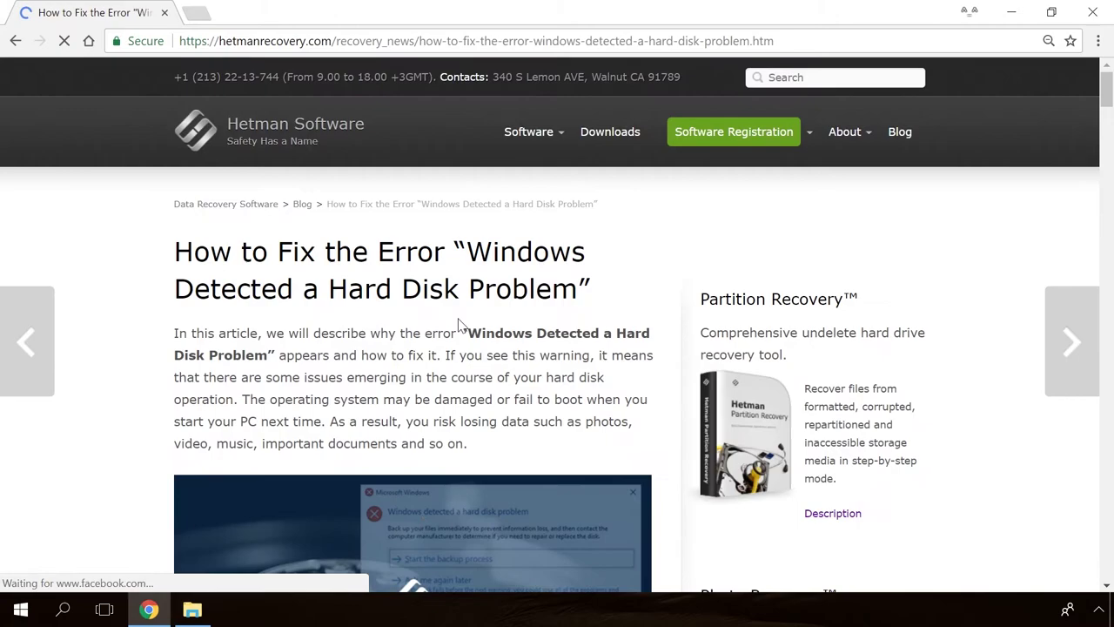
- Skim the article to its Command Prompt video, open the site's message form and begin the message with "He"
scroll(661, 380, "down", 20)
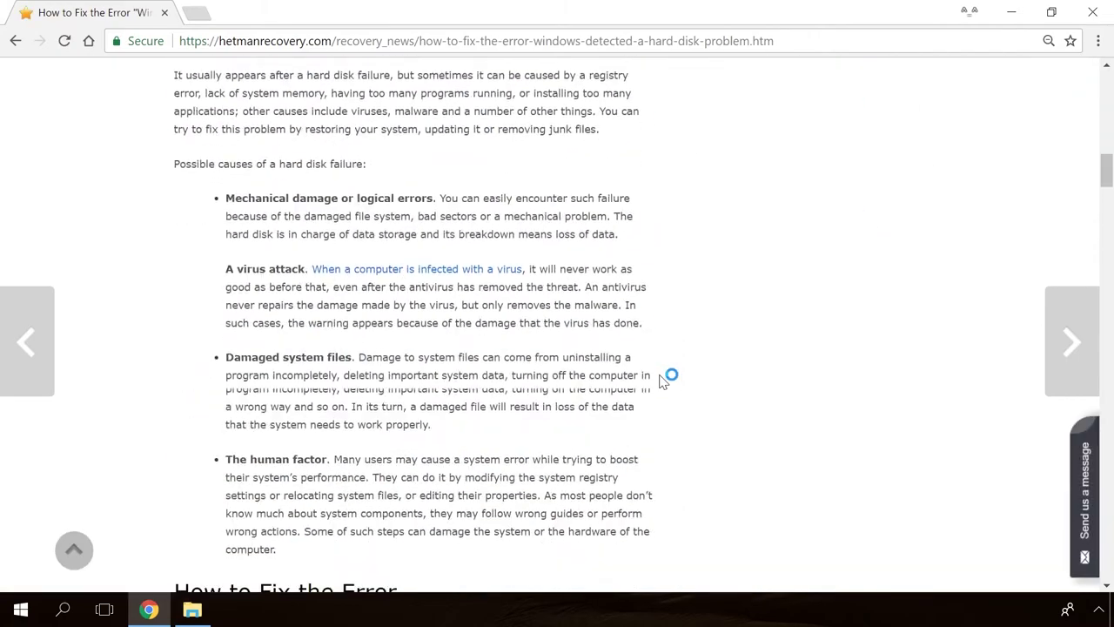
scroll(661, 381, "down", 5)
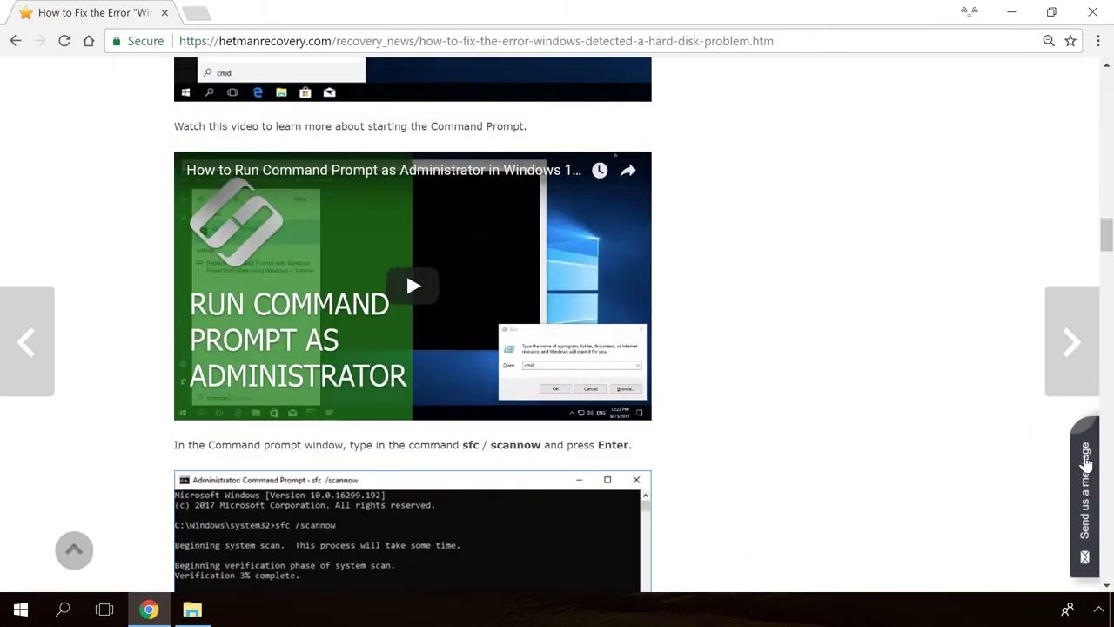
left_click(1087, 470)
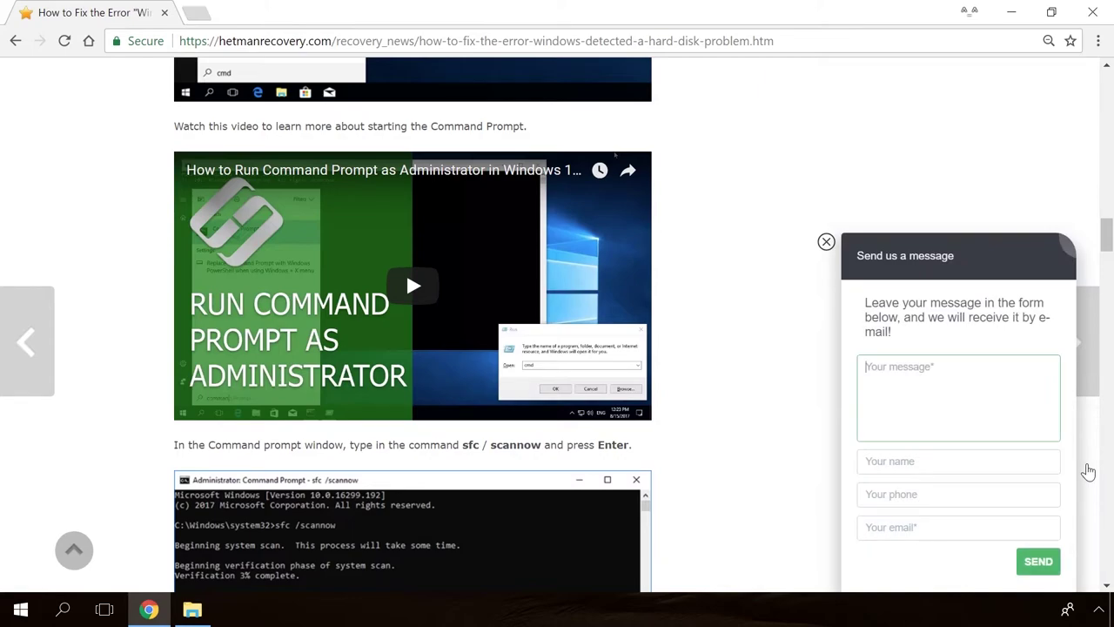
type("He")
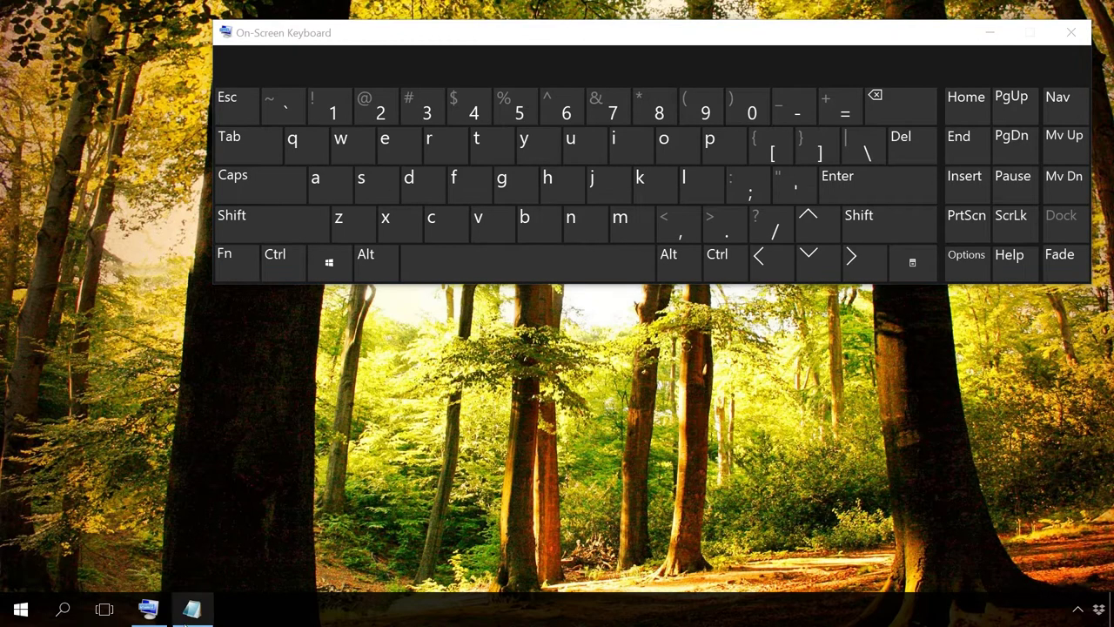
- Open Notepad, enter the letters h, e, l and o in it with the On-Screen Keyboard, and minimize Notepad
left_click(191, 609)
left_click(437, 36)
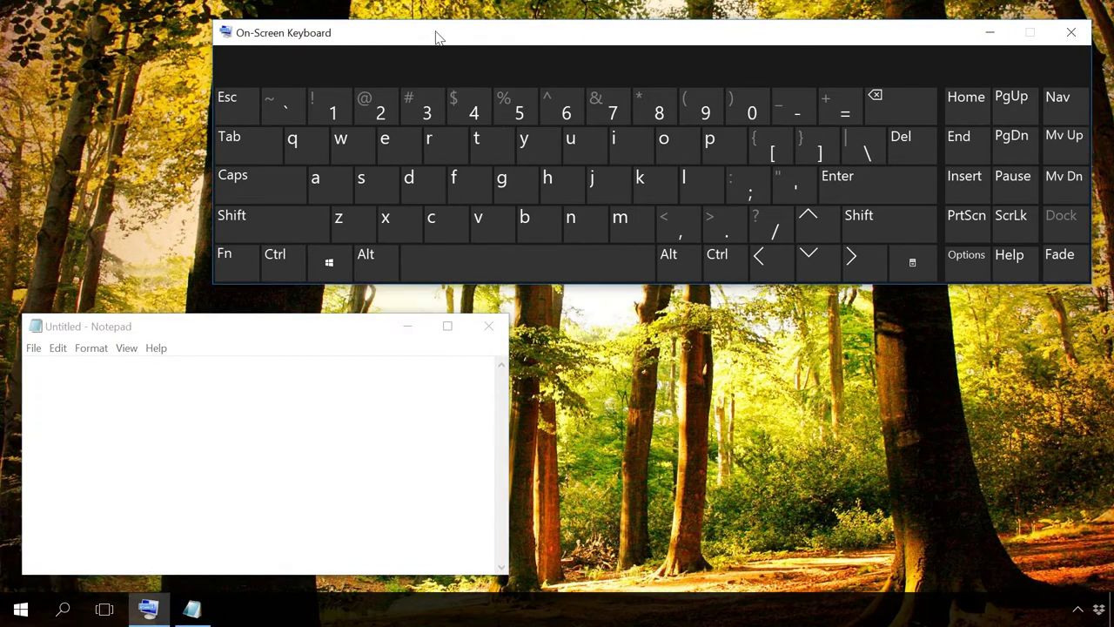
left_click(547, 177)
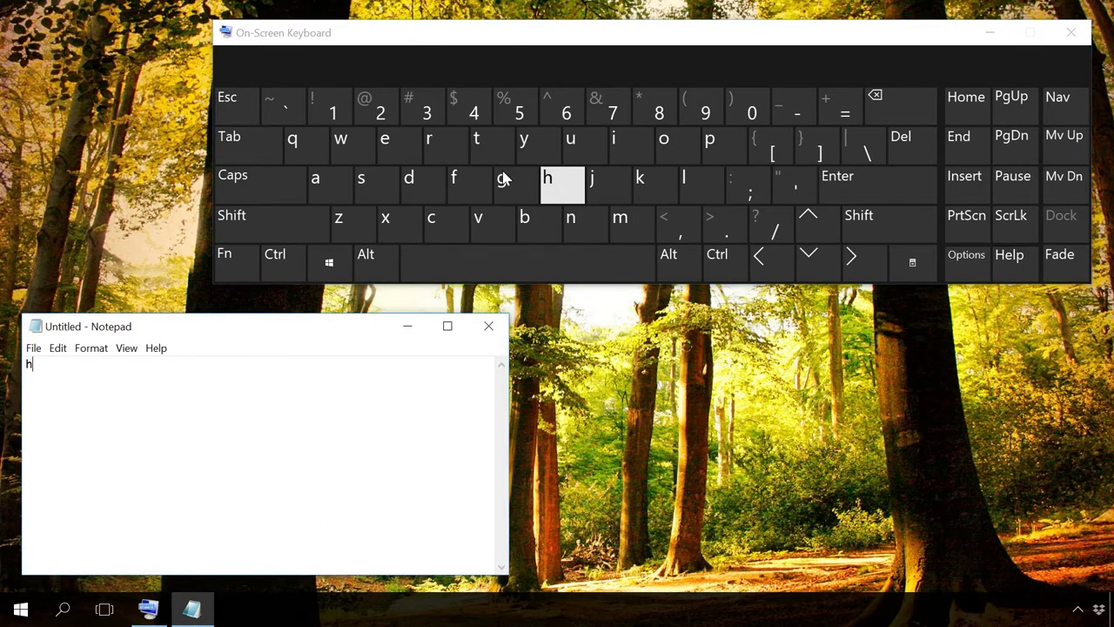
left_click(388, 141)
left_click(701, 185)
left_click(668, 148)
left_click(407, 326)
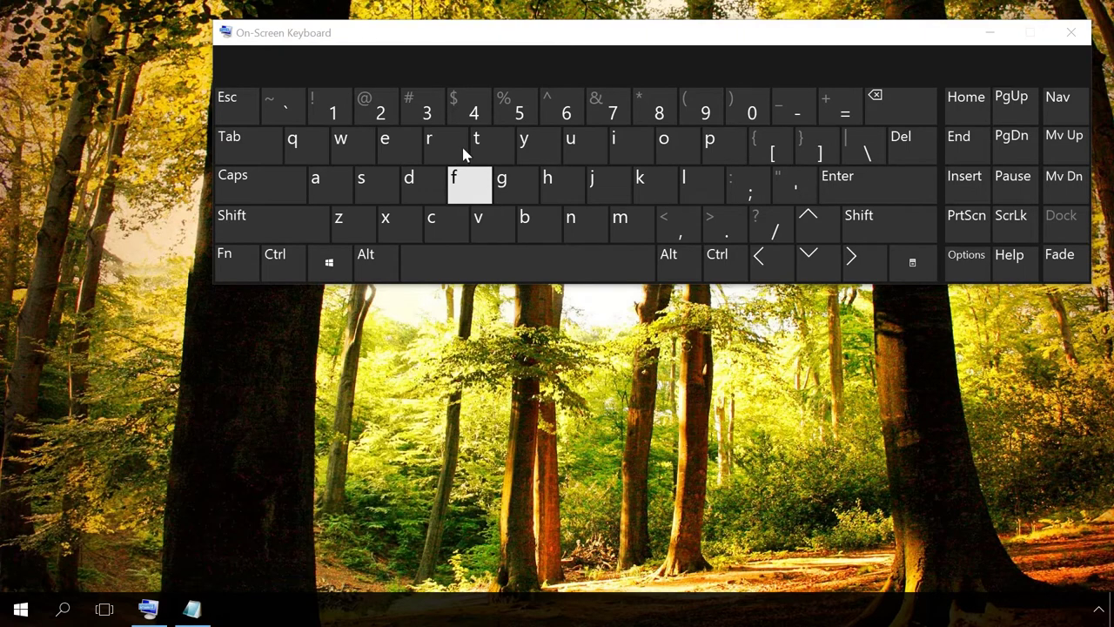
left_click(475, 44)
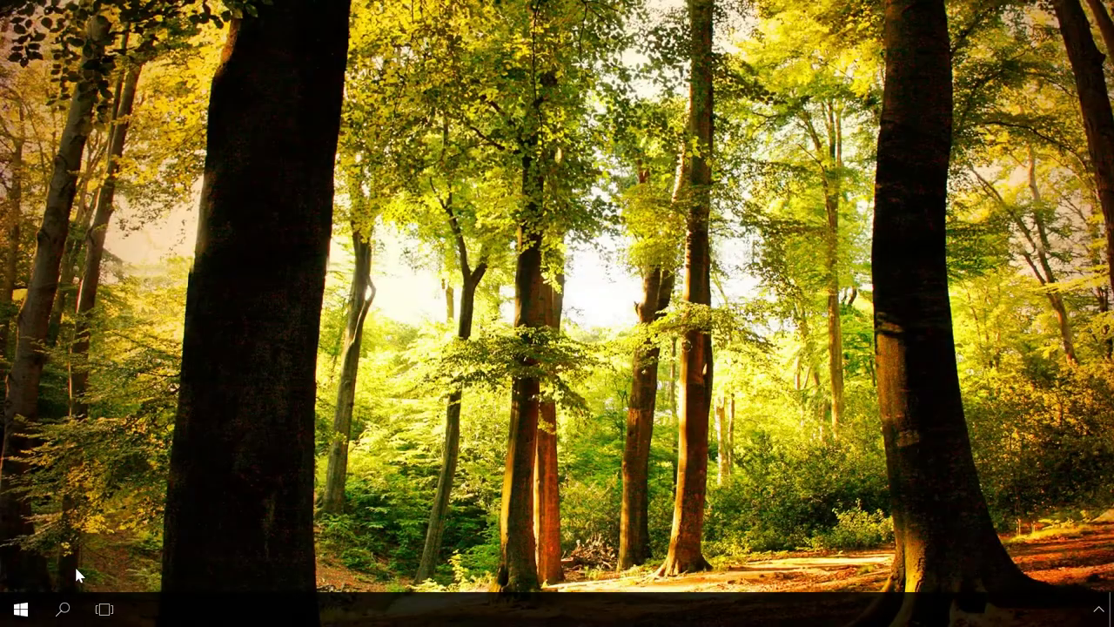
- Search Windows for "on", launch the On-Screen Keyboard from the results and make its window active
left_click(63, 609)
type("on")
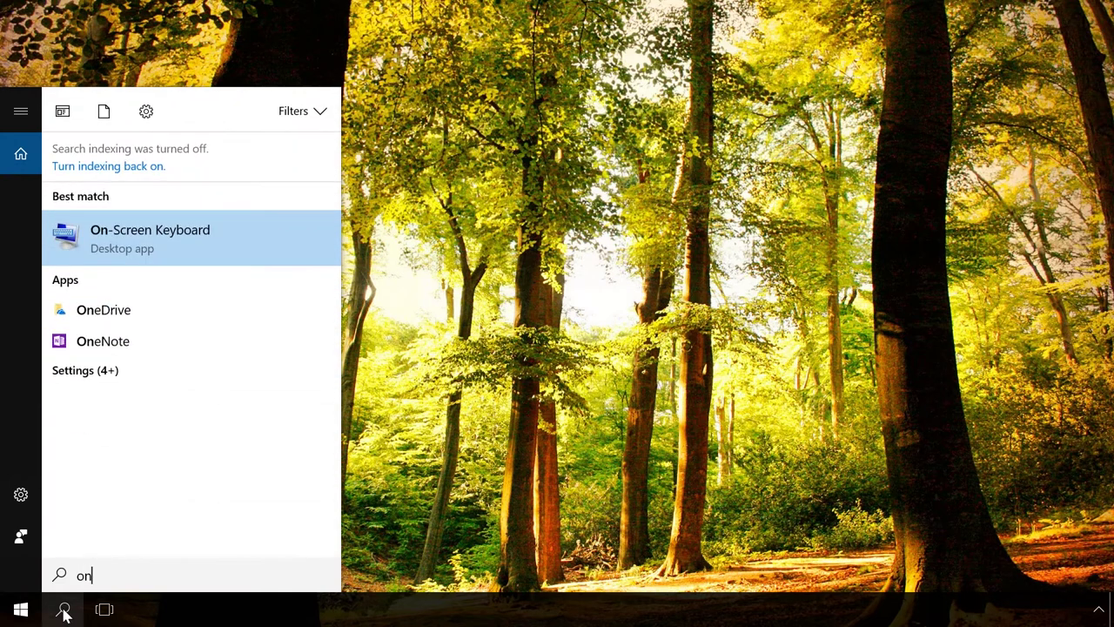
left_click(154, 234)
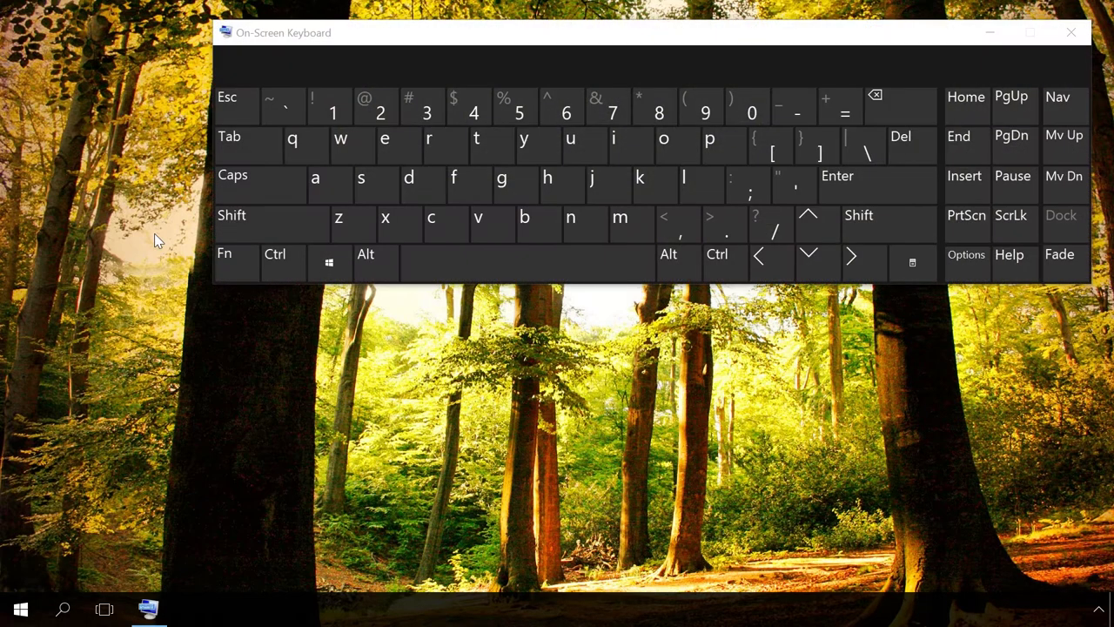
left_click(434, 33)
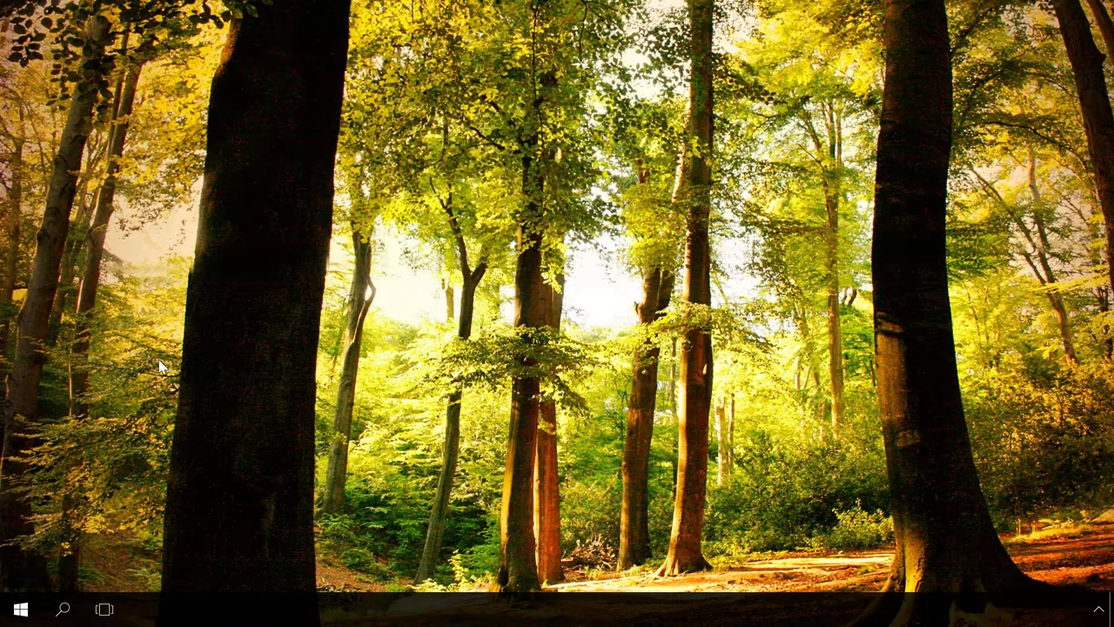
- Launch the On-Screen Keyboard from the Windows Ease of Access folder in the Windows 10 app list
left_click(21, 608)
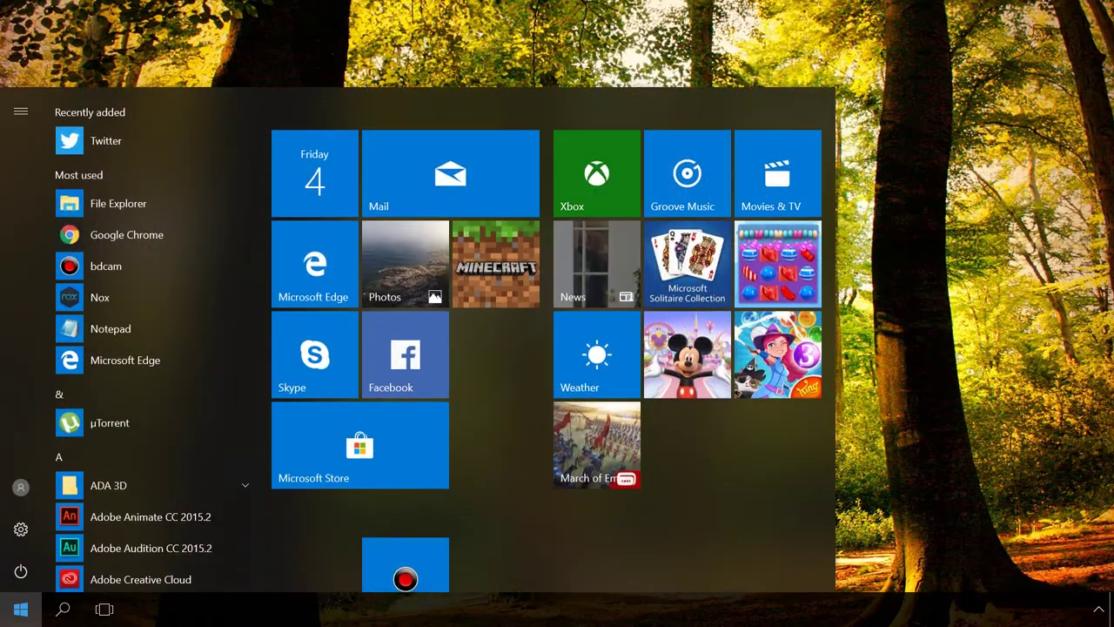
scroll(137, 415, "down", 10)
scroll(140, 421, "down", 15)
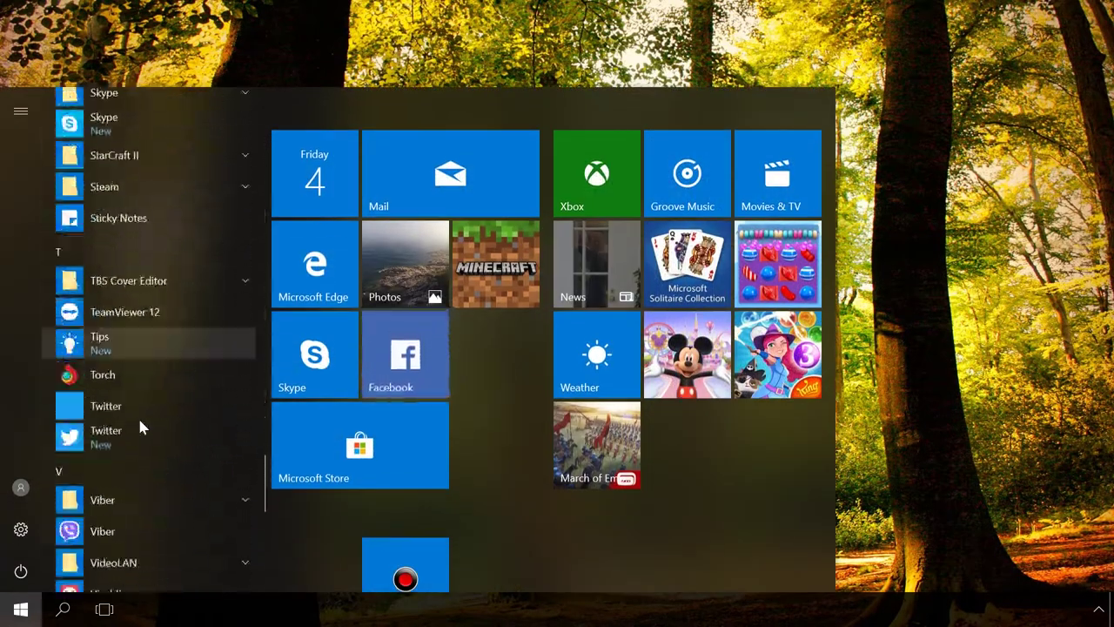
scroll(140, 426, "up", 2)
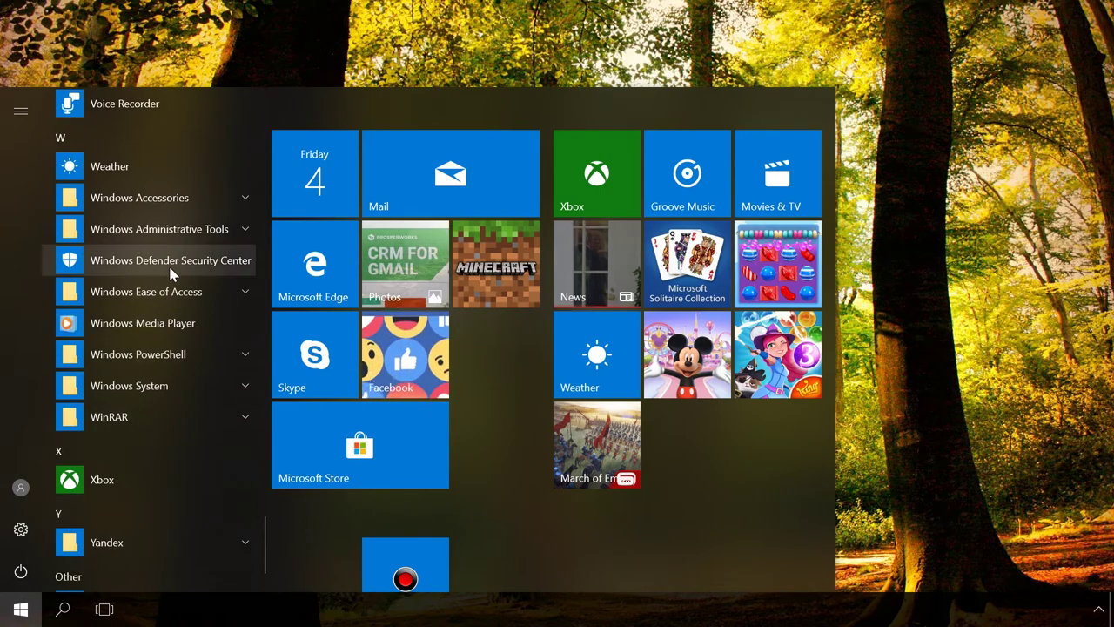
left_click(160, 294)
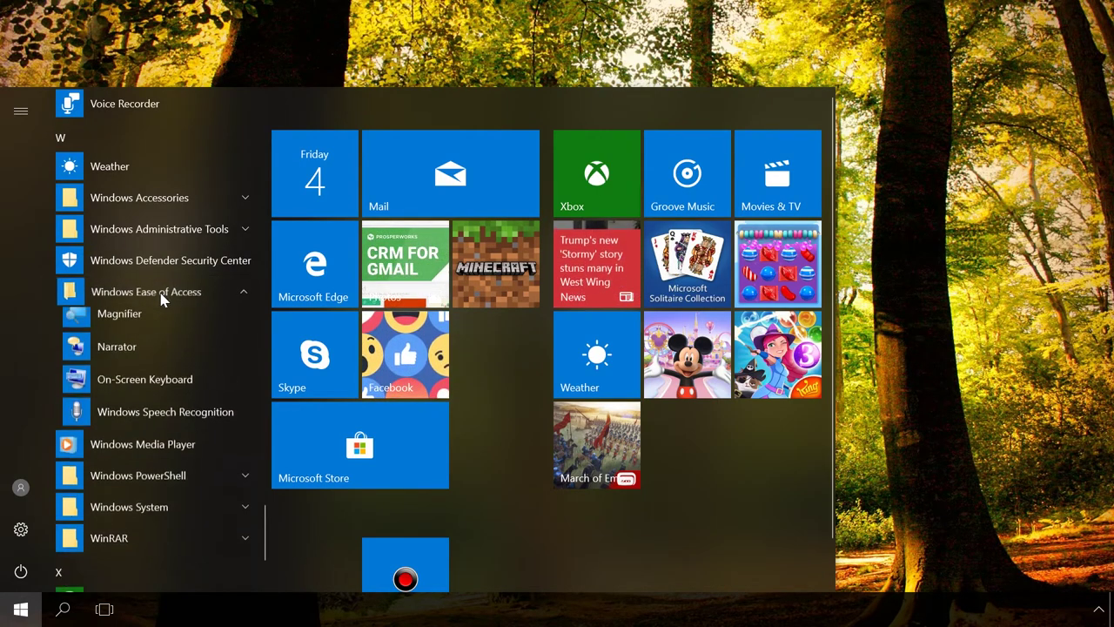
left_click(142, 383)
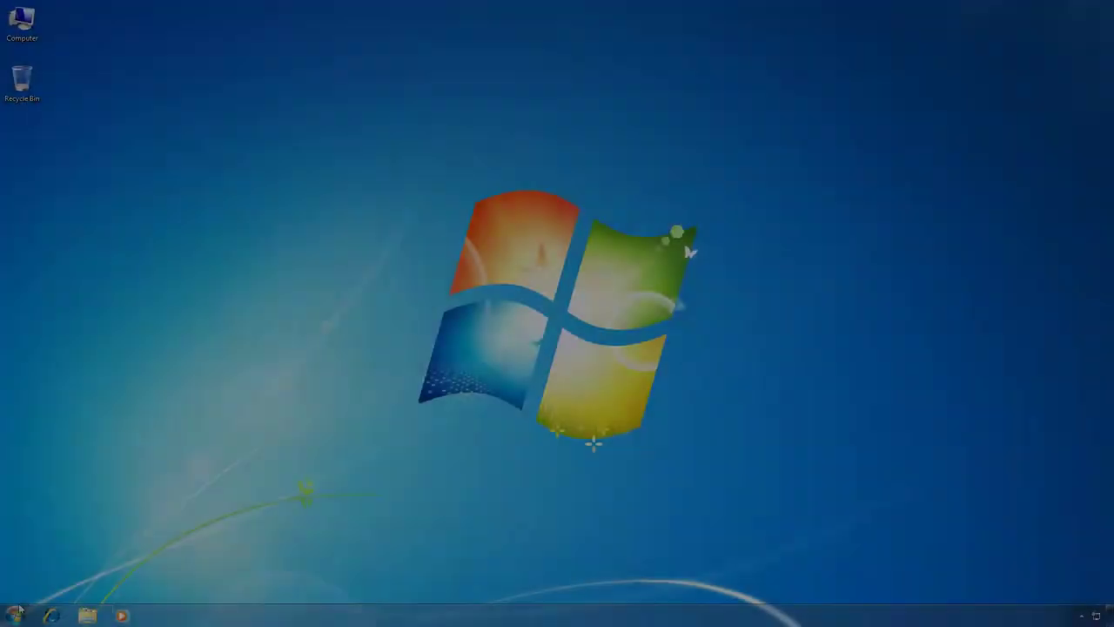
- On the Windows 7 desktop, expand Ease of Access under Accessories in the program list and open Ease of Access Center
left_click(13, 615)
left_click(47, 563)
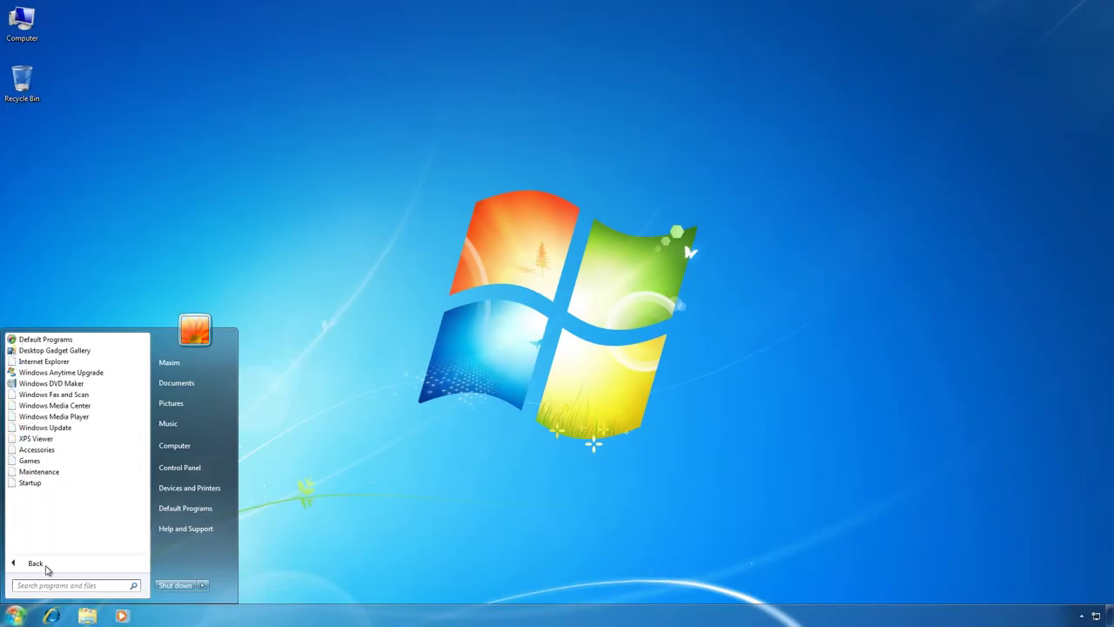
left_click(38, 450)
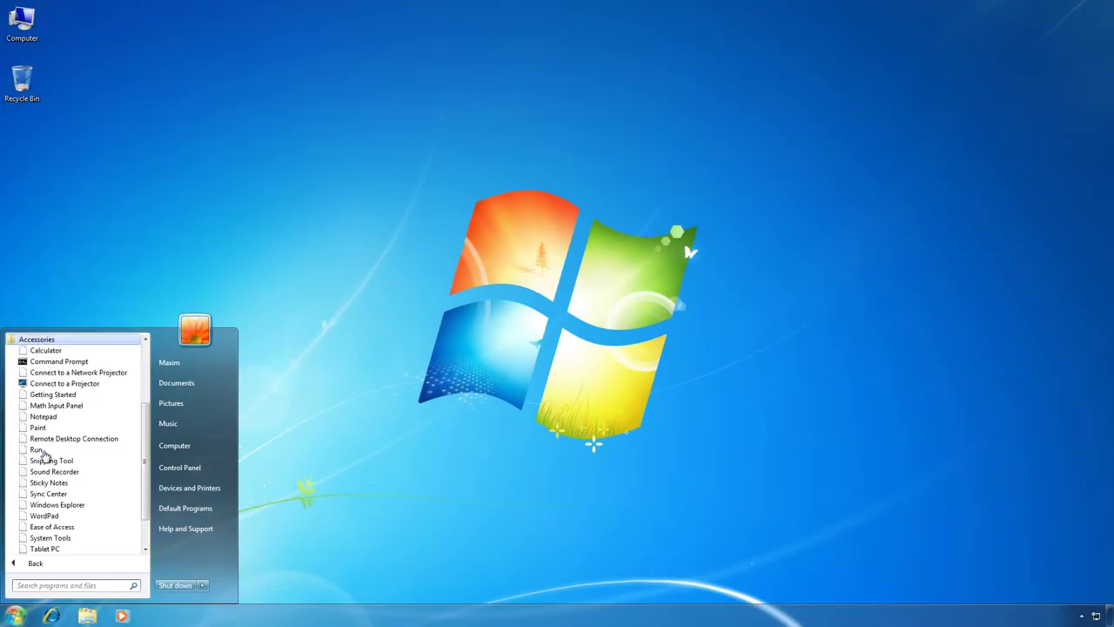
scroll(42, 454, "down", 1)
left_click(48, 493)
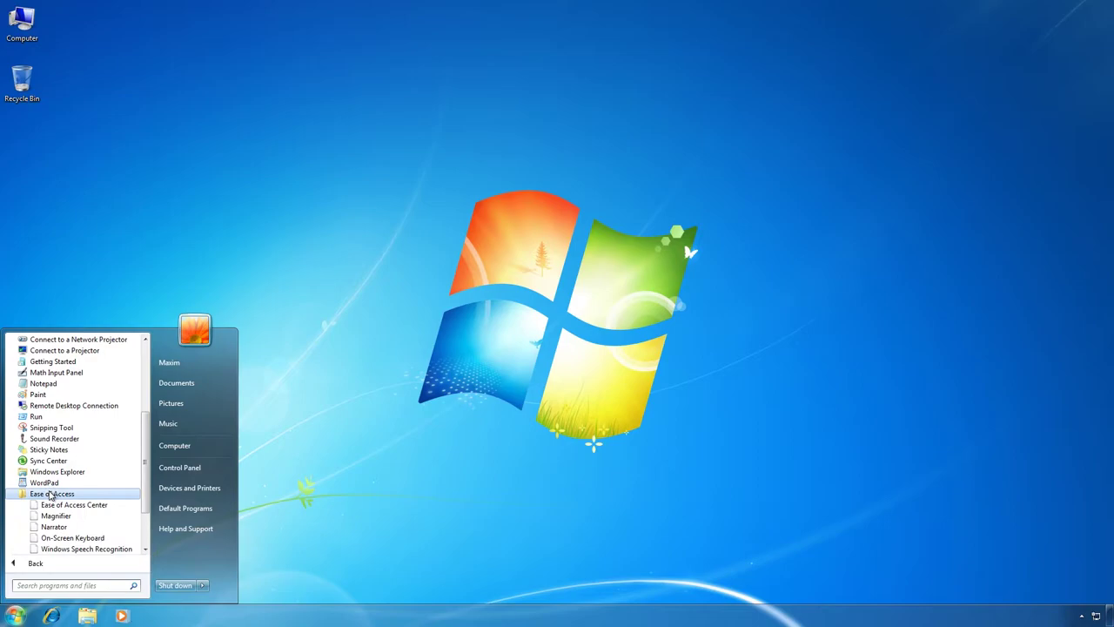
left_click(61, 506)
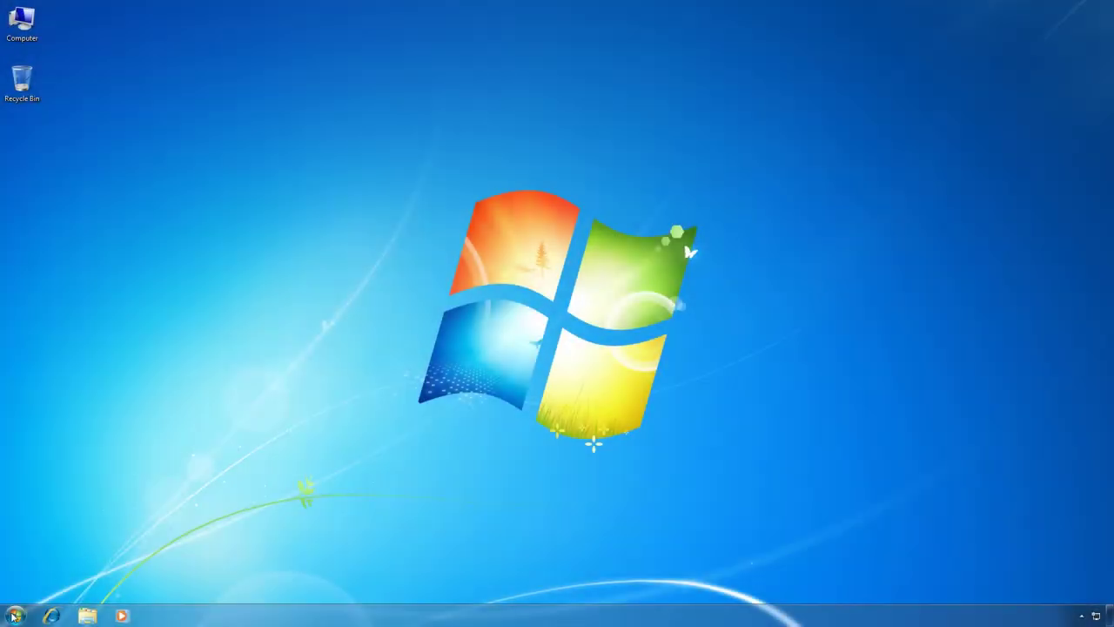
- Open the list of Windows features that can be turned on or off from Programs and Features in Control Panel
left_click(15, 616)
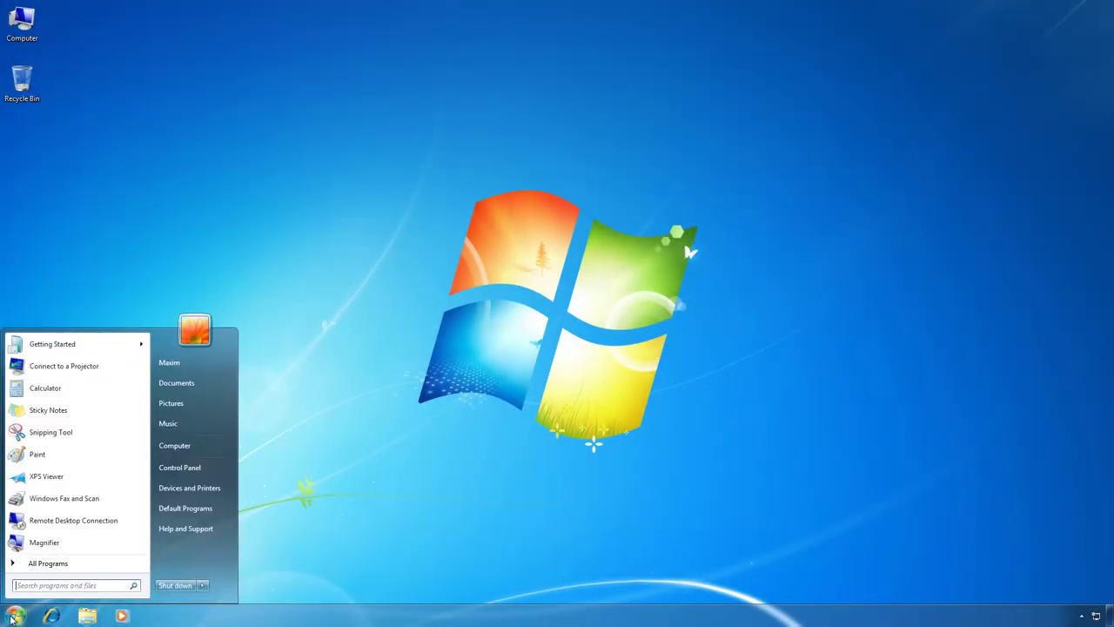
left_click(186, 466)
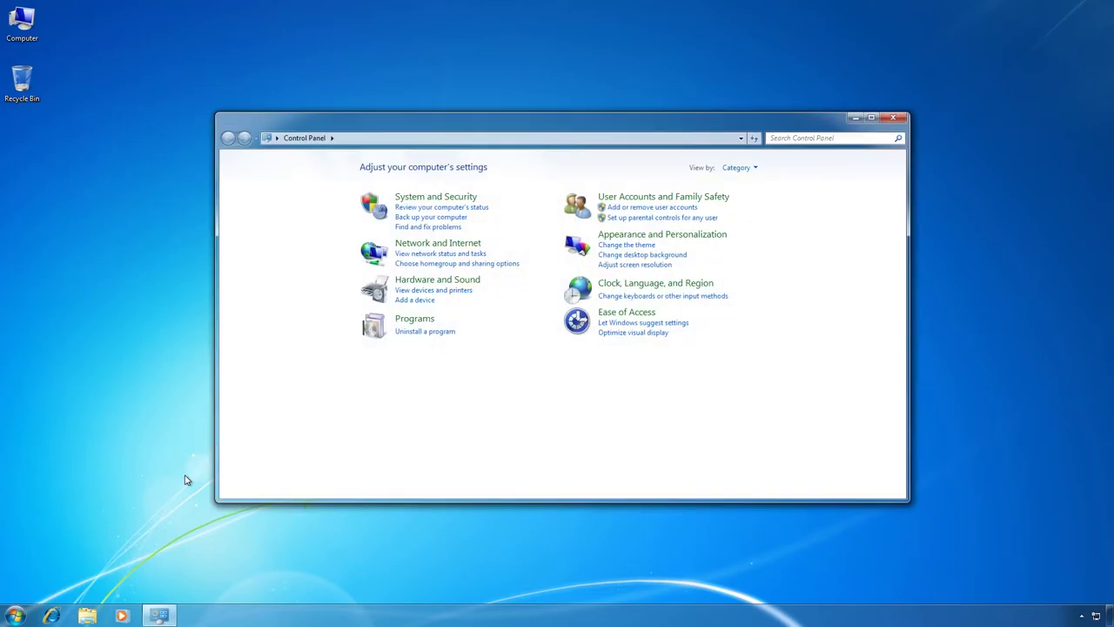
left_click(413, 321)
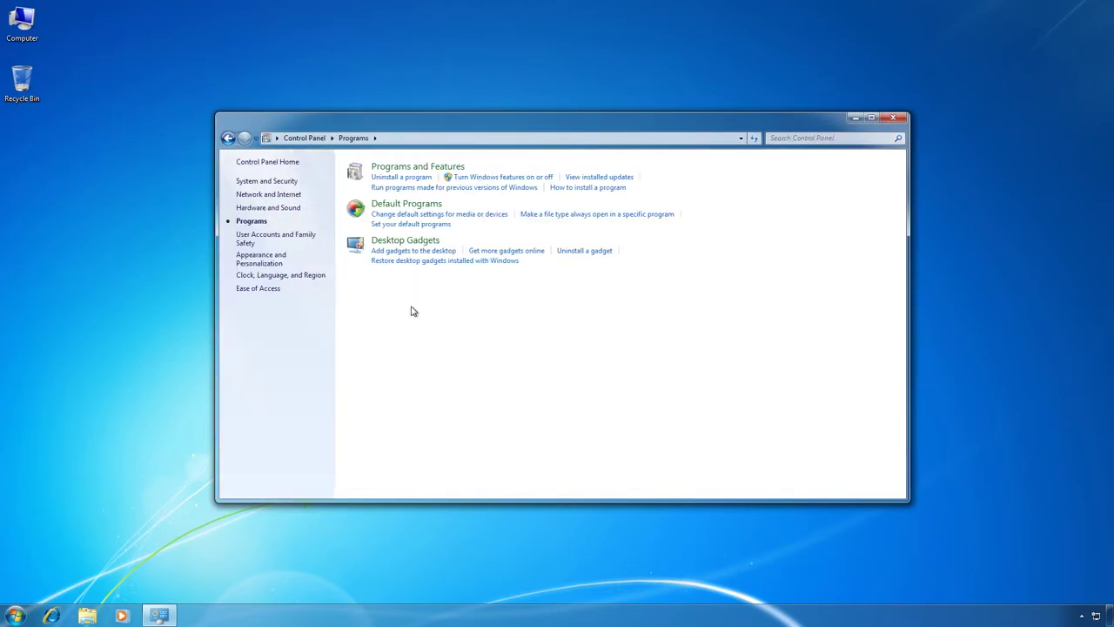
left_click(394, 166)
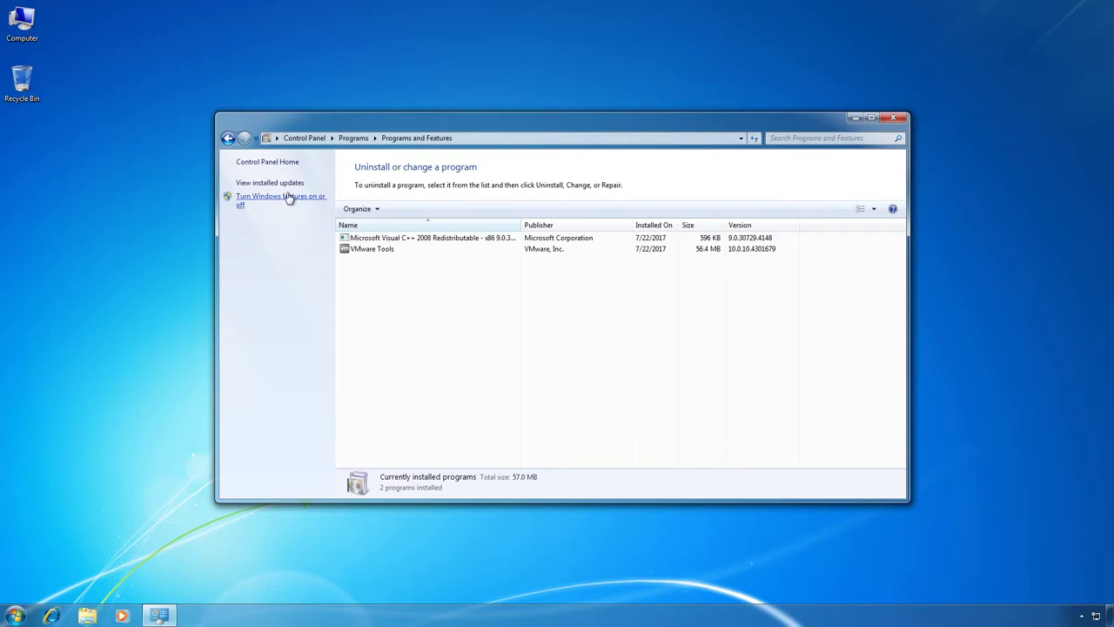
left_click(289, 197)
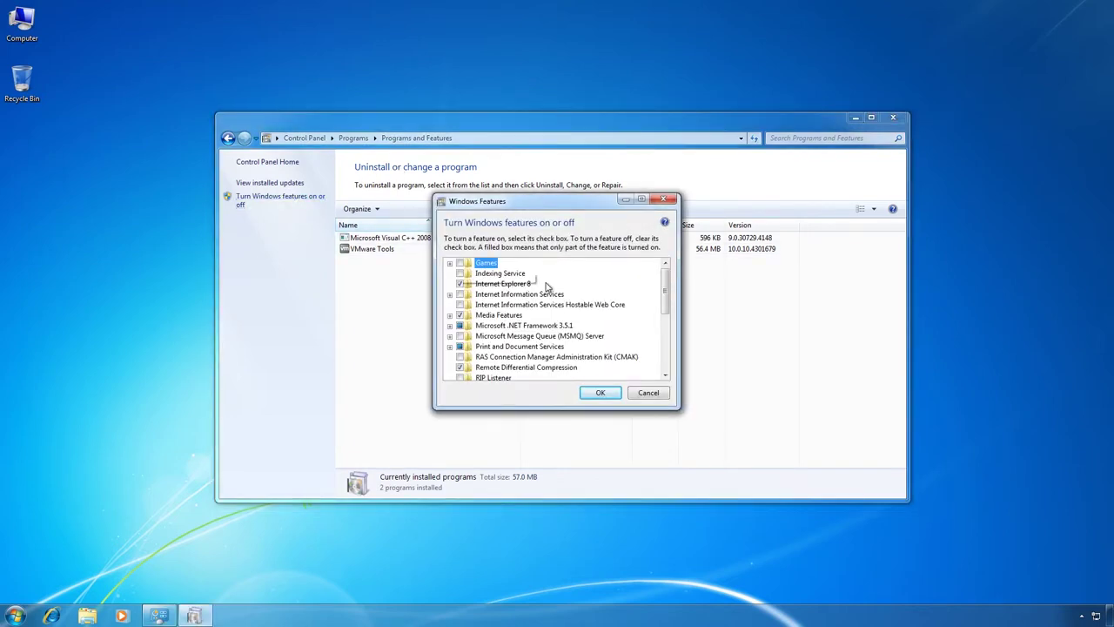
- Select Tablet PC Components in the Windows Features list and accept the dialog
left_click_drag(665, 290, 668, 325)
left_click(511, 327)
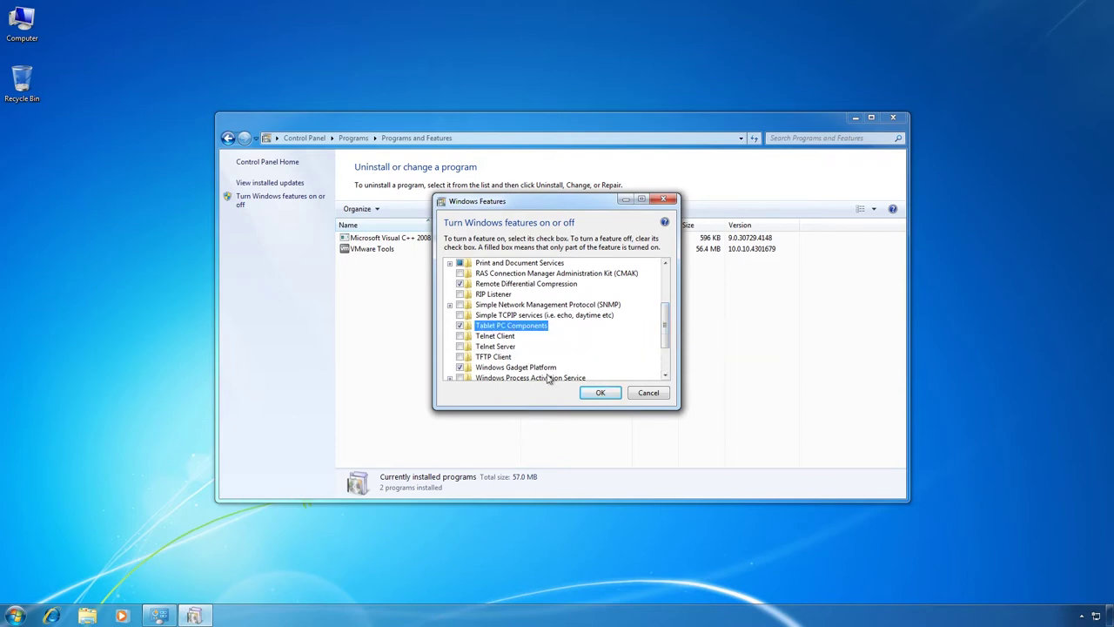
left_click(601, 392)
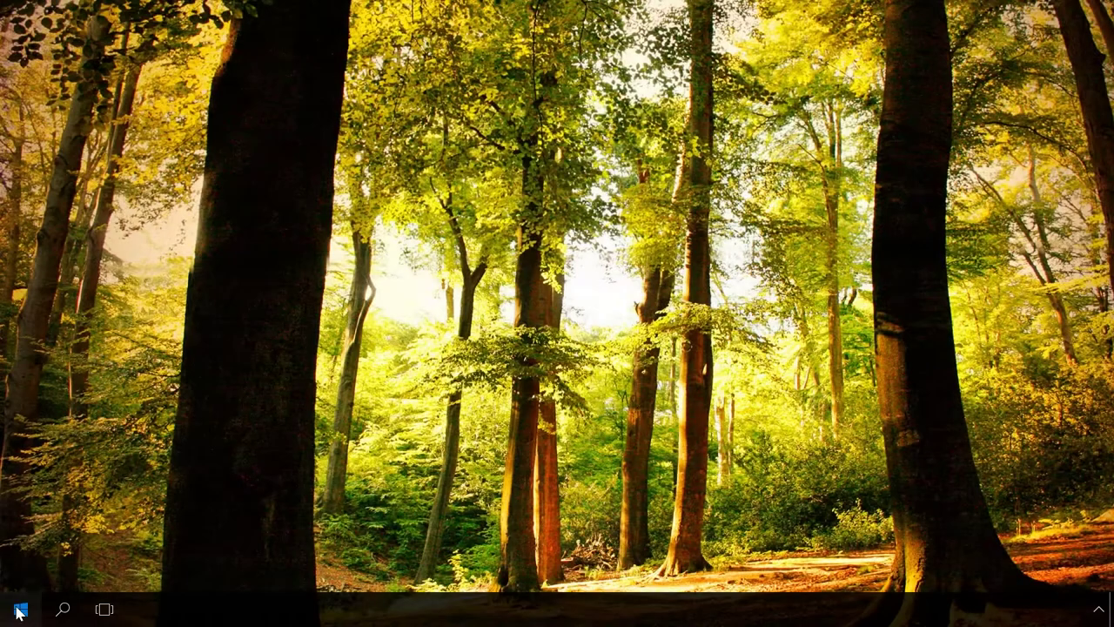
- On the Windows 10 desktop, turn on the On-Screen Keyboard in the Ease of Access keyboard settings
left_click(22, 602)
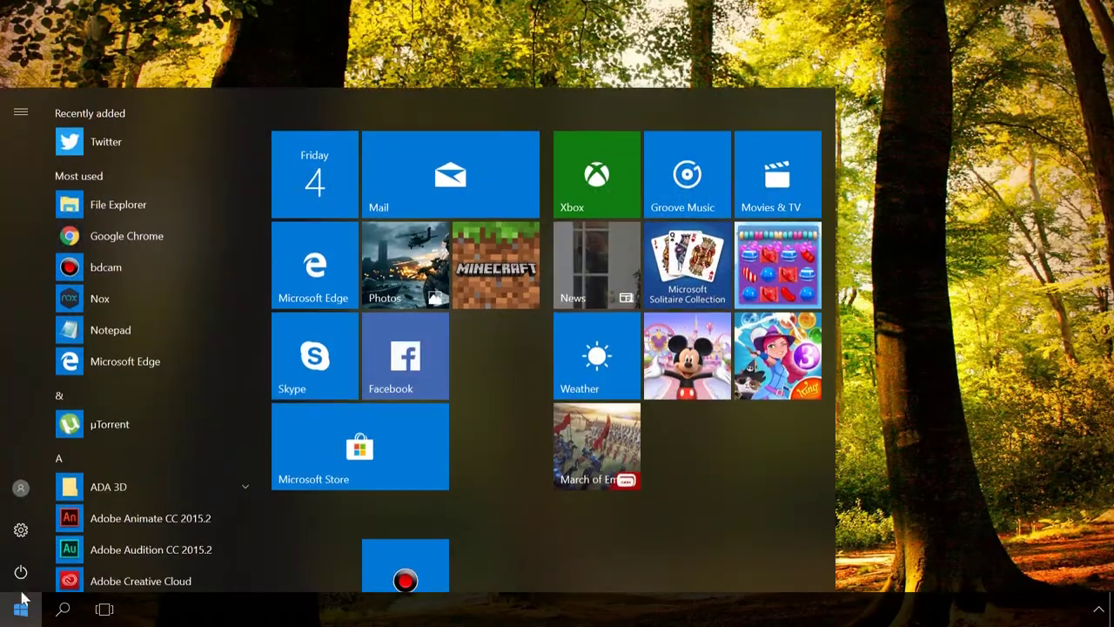
left_click(21, 530)
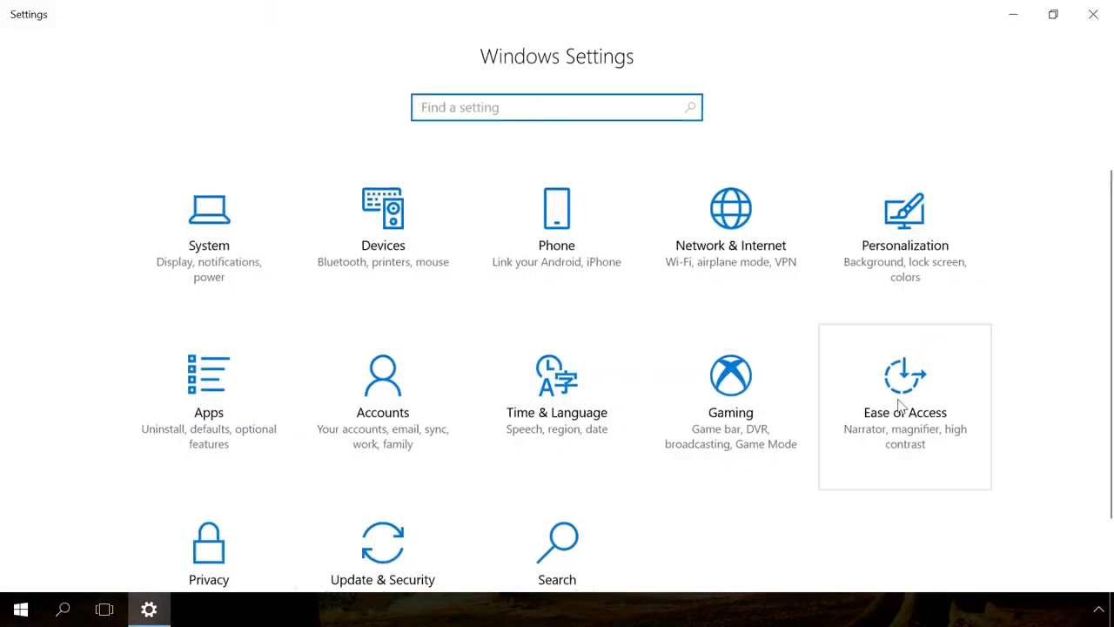
left_click(901, 405)
left_click(105, 381)
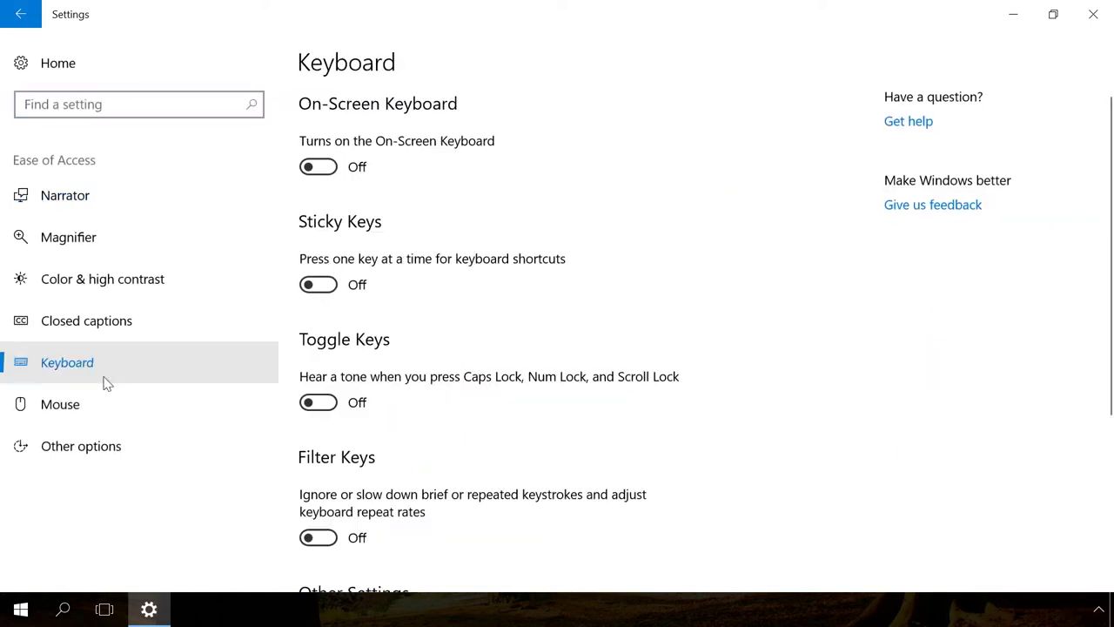
left_click(326, 169)
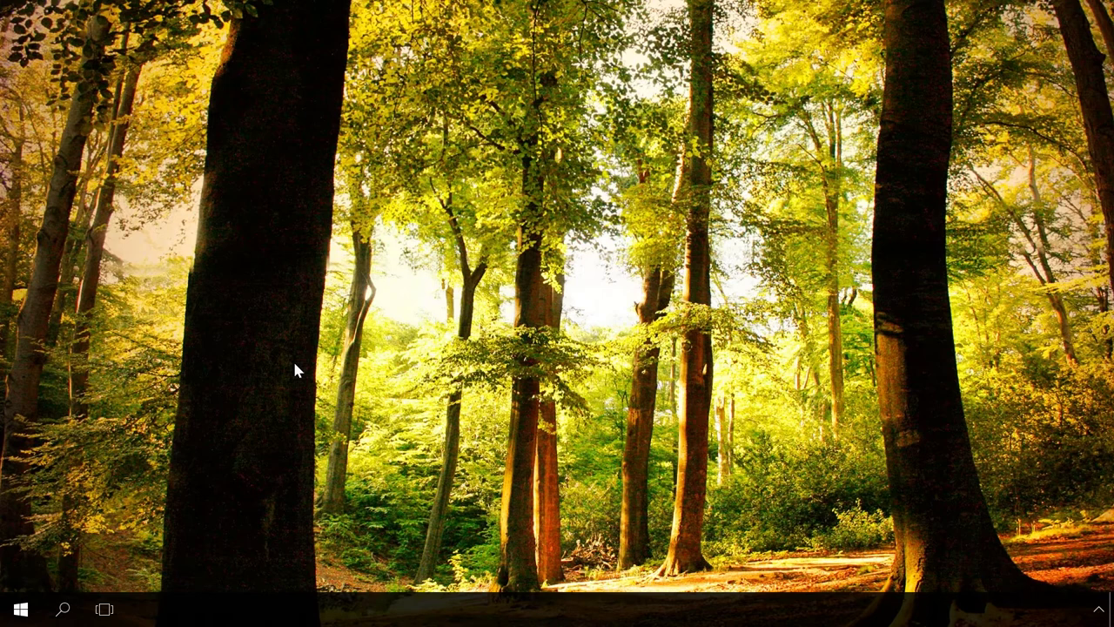
- Launch the On-Screen Keyboard by running the command osk
key("super+r")
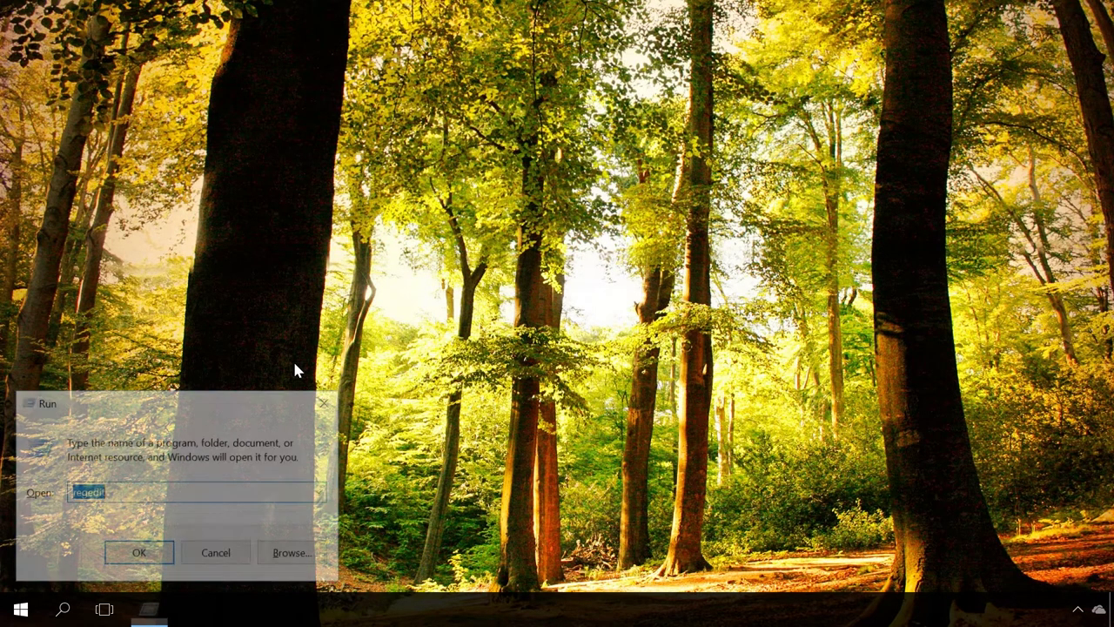
type("osk")
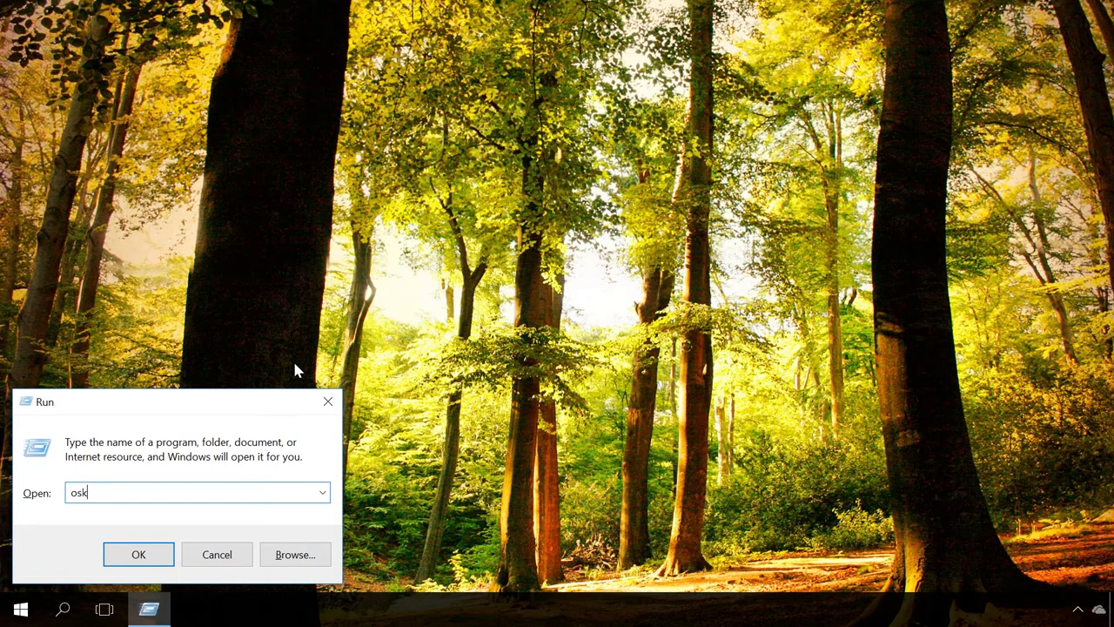
key("Return")
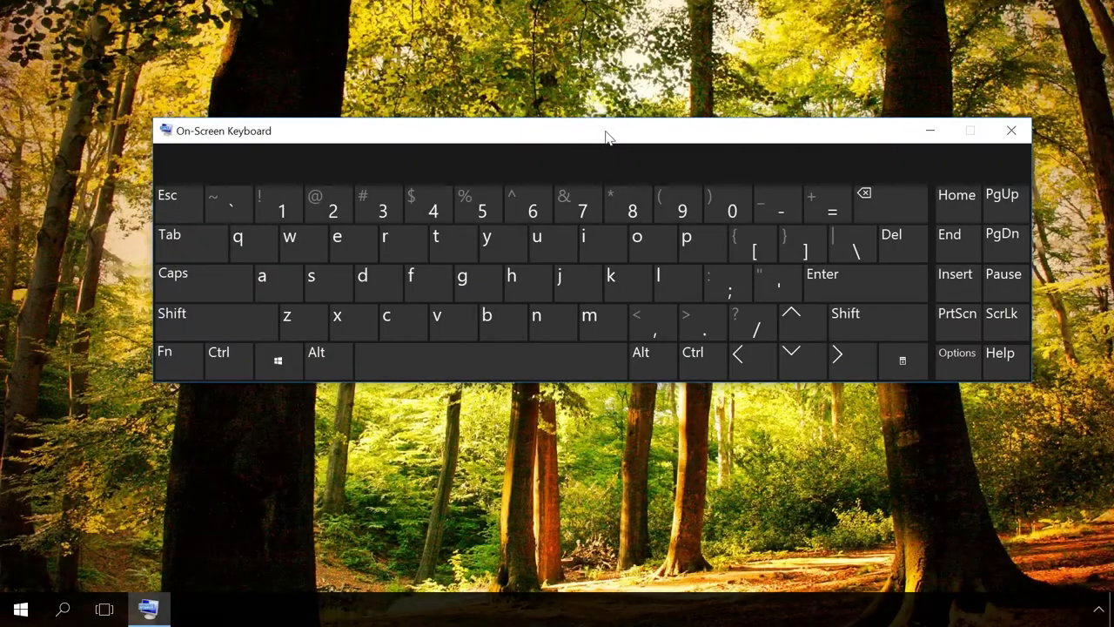
- Enable the click sound in the On-Screen Keyboard options and apply the change
left_click(956, 352)
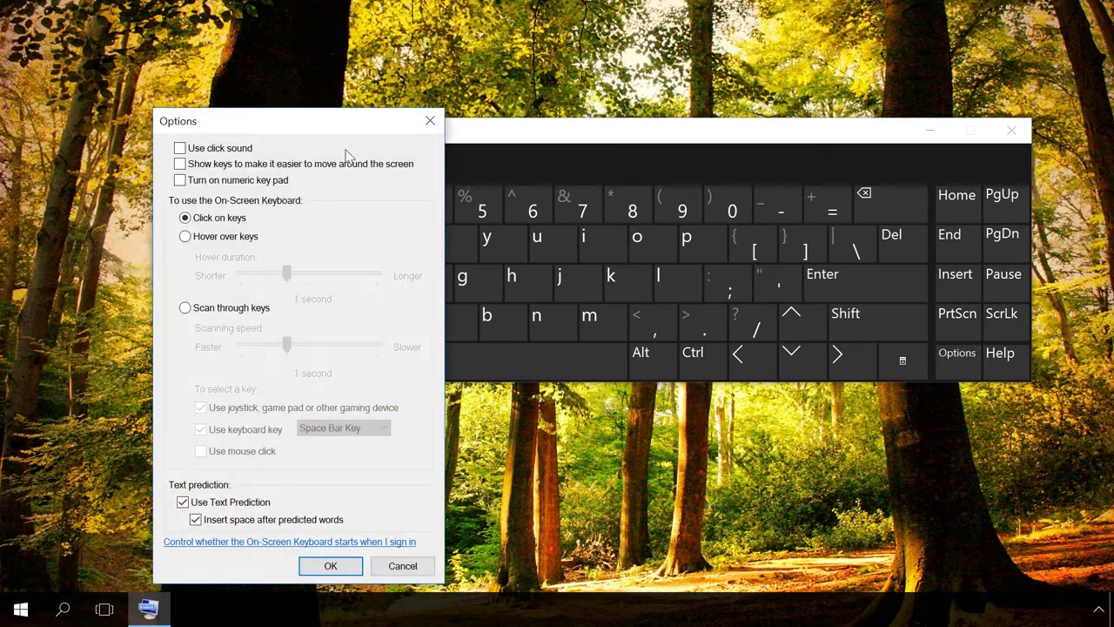
left_click_drag(310, 121, 200, 42)
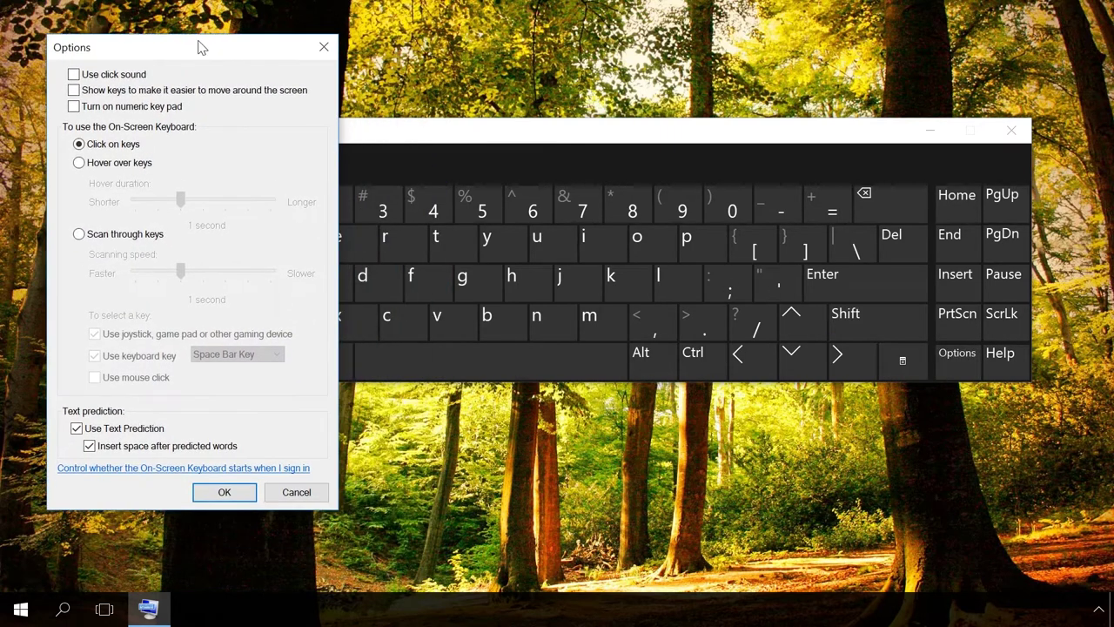
left_click(94, 77)
left_click(221, 492)
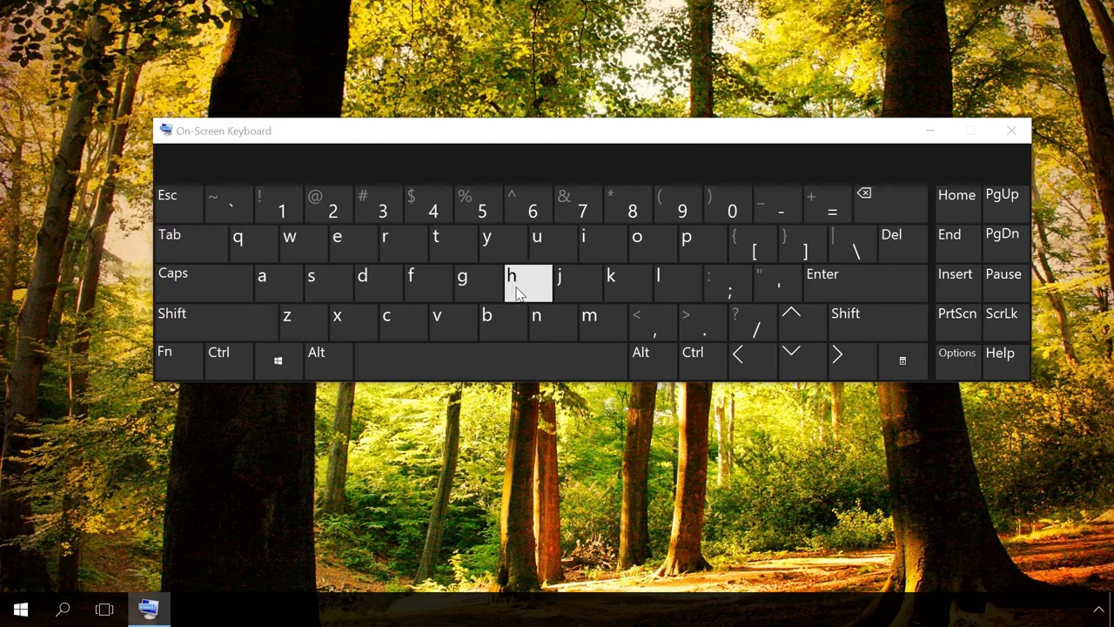
- Enable the option that shows keys to make it easier to move around the screen and apply it
left_click(955, 370)
left_click_drag(276, 126, 162, 71)
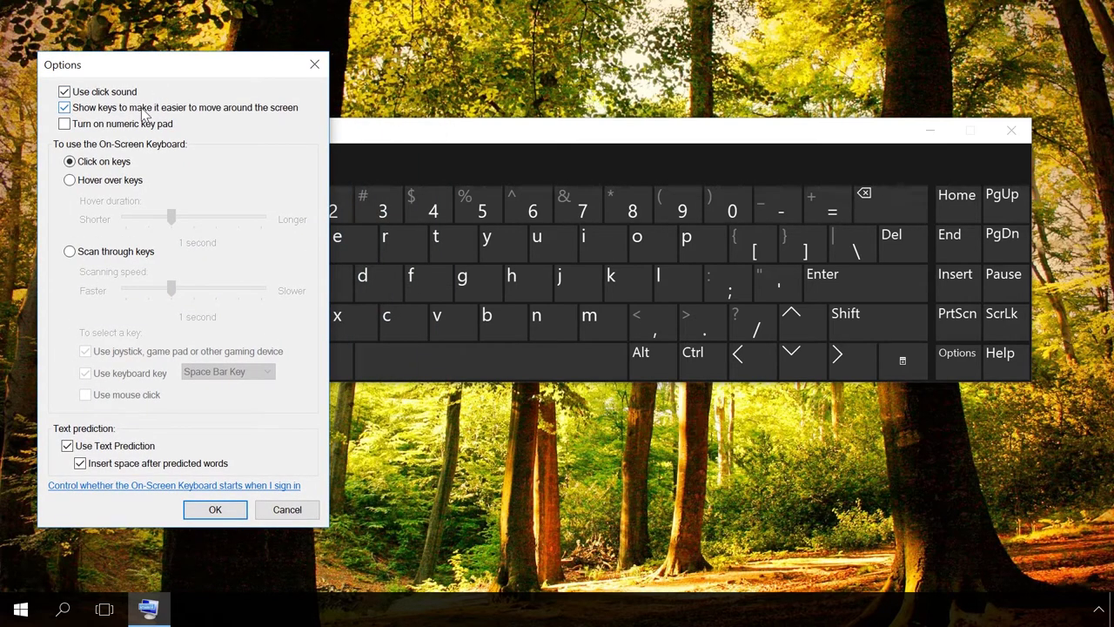
left_click(214, 508)
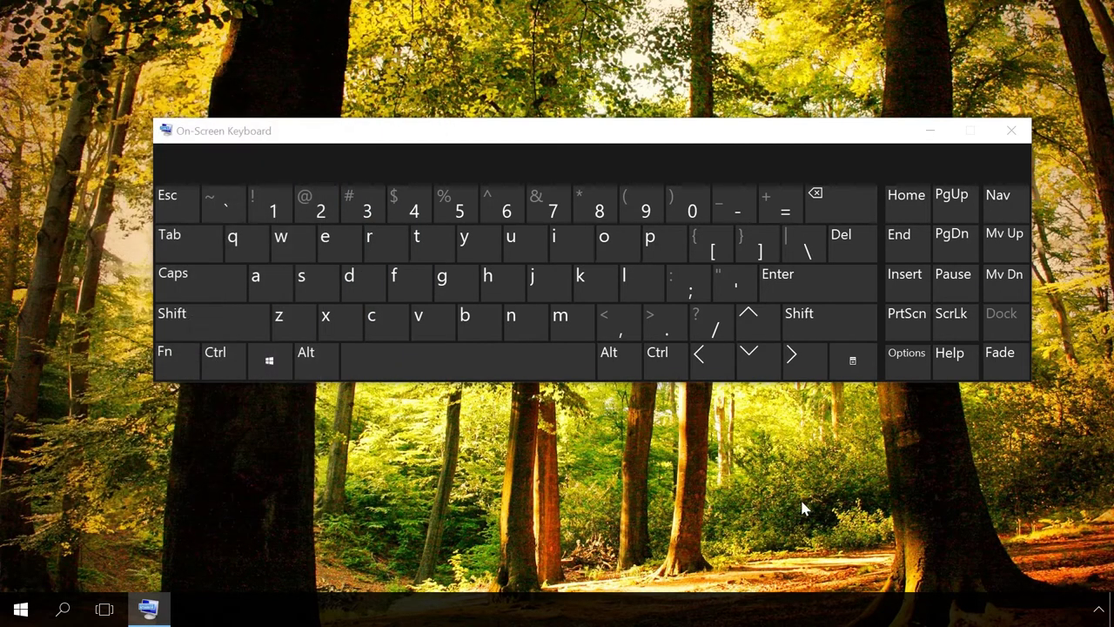
- Shift the On-Screen Keyboard up and down with its own move functions and reposition its window in the upper half of the desktop
left_click(1001, 233)
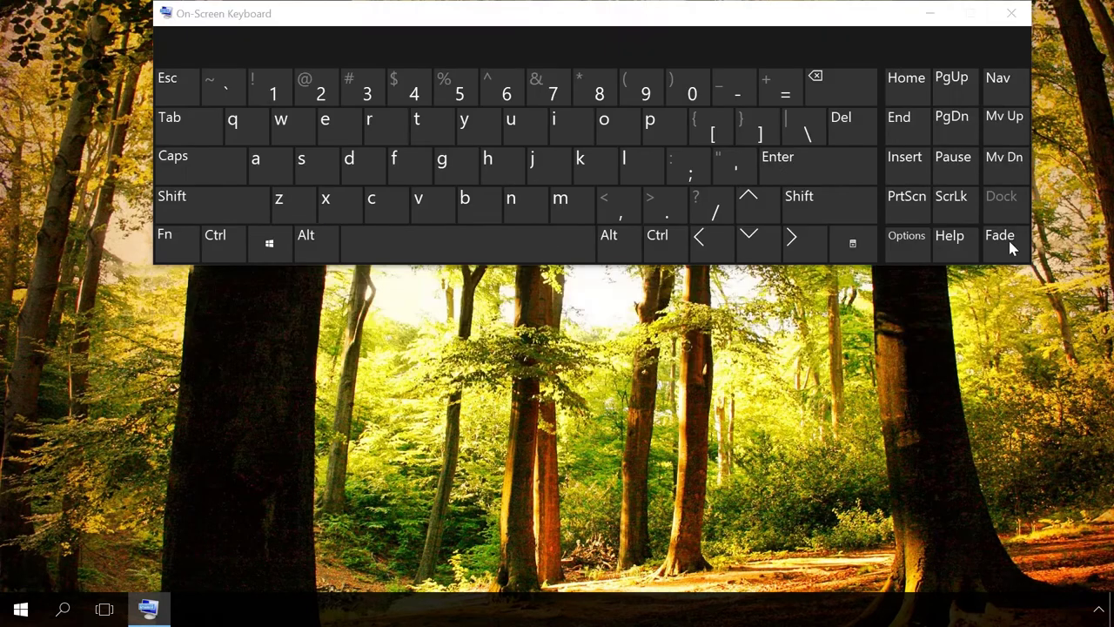
left_click(1006, 162)
left_click_drag(846, 379, 803, 141)
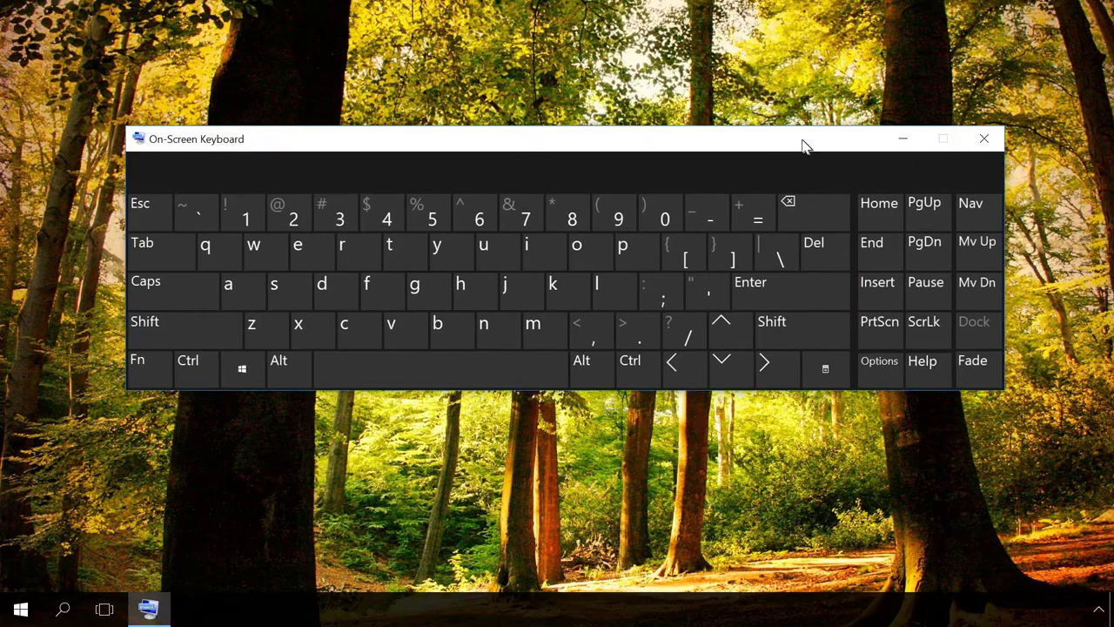
- Turn on the numeric key pad in the On-Screen Keyboard options and apply the change
left_click(878, 362)
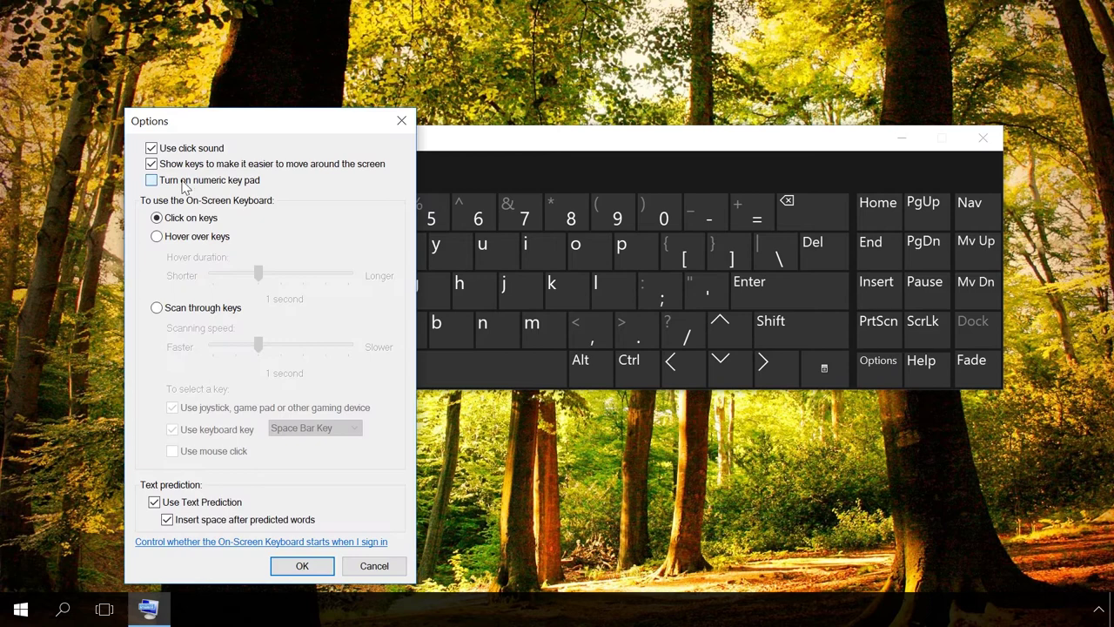
left_click(184, 186)
left_click(305, 567)
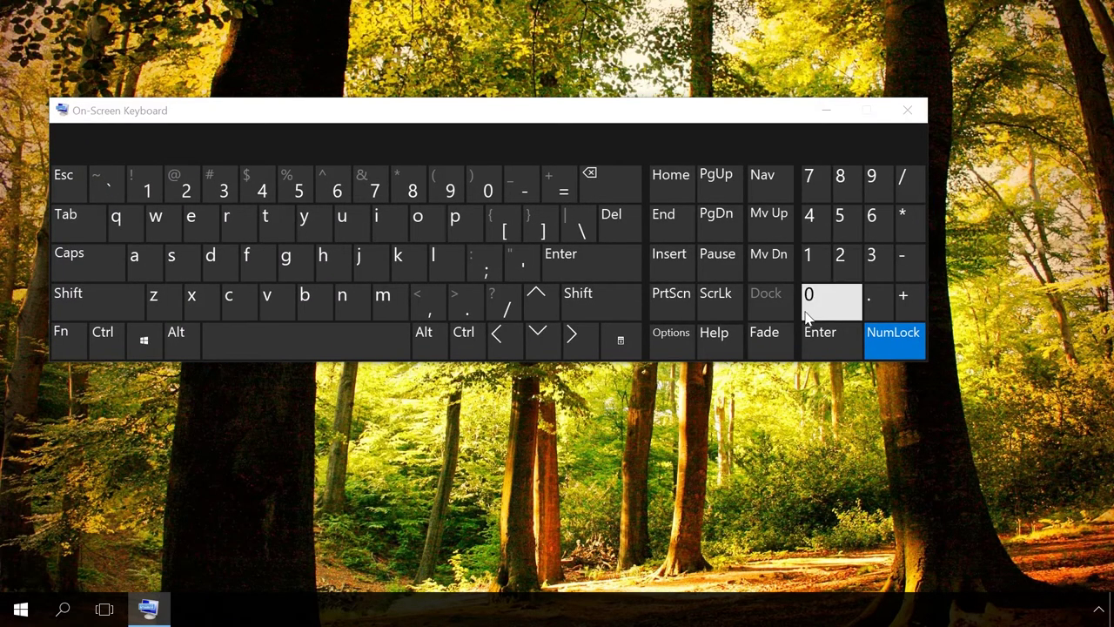
- Set the On-Screen Keyboard to the Hover over keys mode with a hover duration of 1 second
left_click(675, 338)
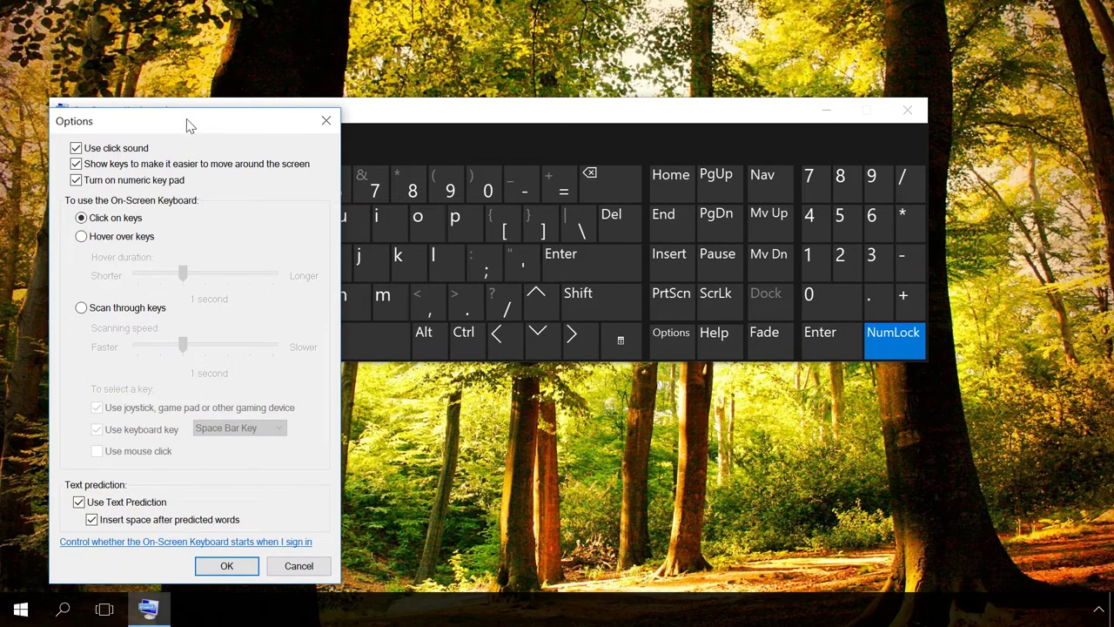
left_click_drag(186, 119, 159, 67)
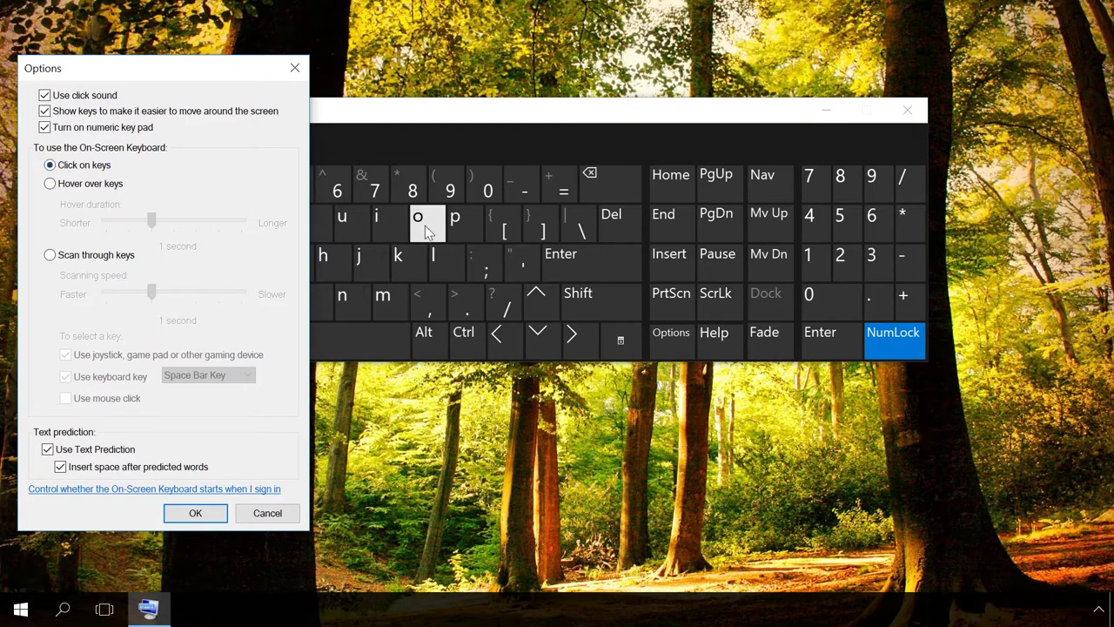
left_click(72, 192)
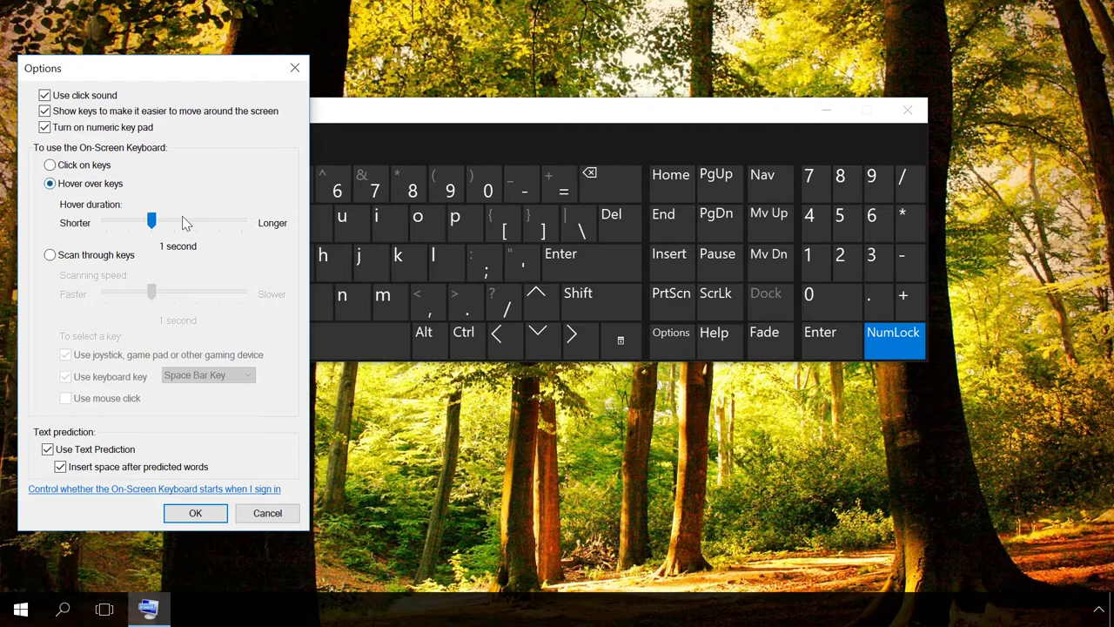
left_click(195, 514)
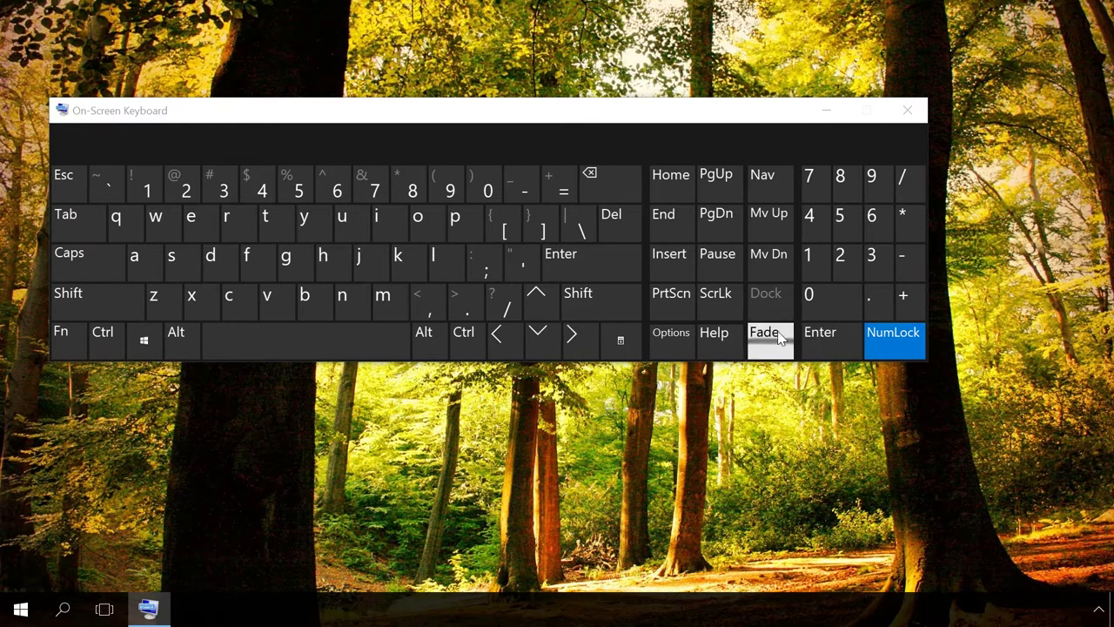
- Switch the keyboard to Scan through keys with the Space Bar Key as selection key, and pick a highlighted row with it
left_click(671, 334)
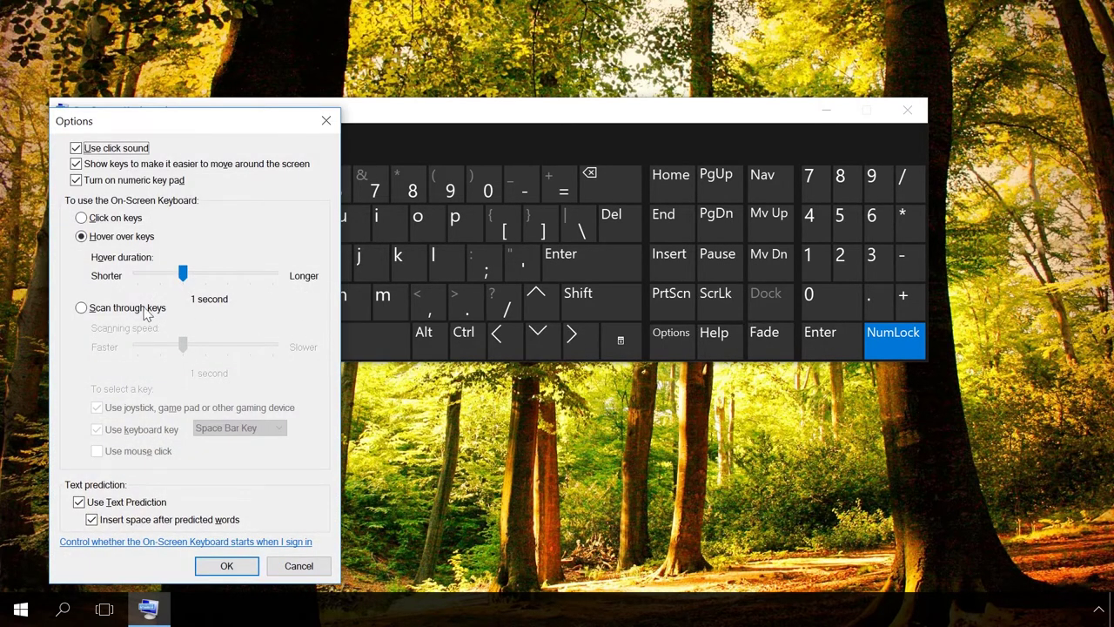
left_click(121, 310)
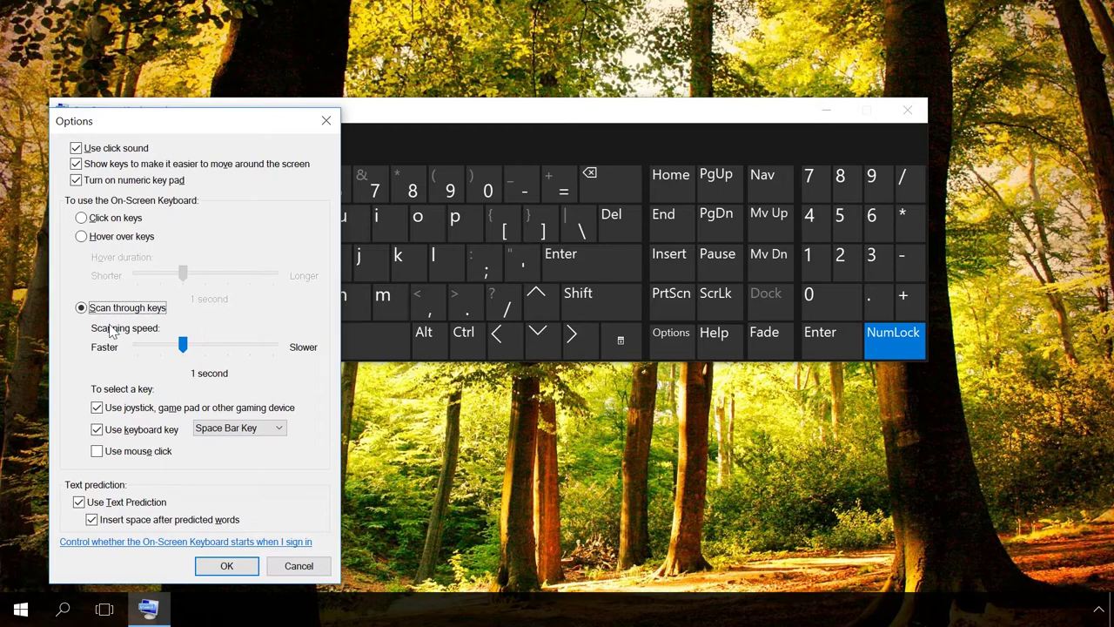
left_click(244, 428)
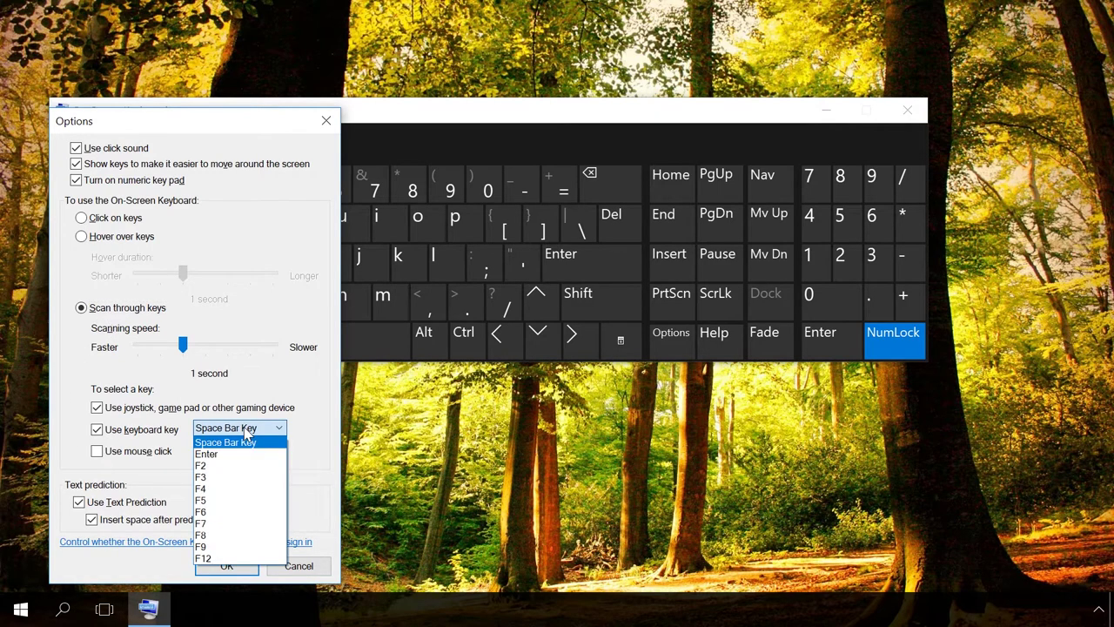
left_click(246, 442)
left_click(228, 567)
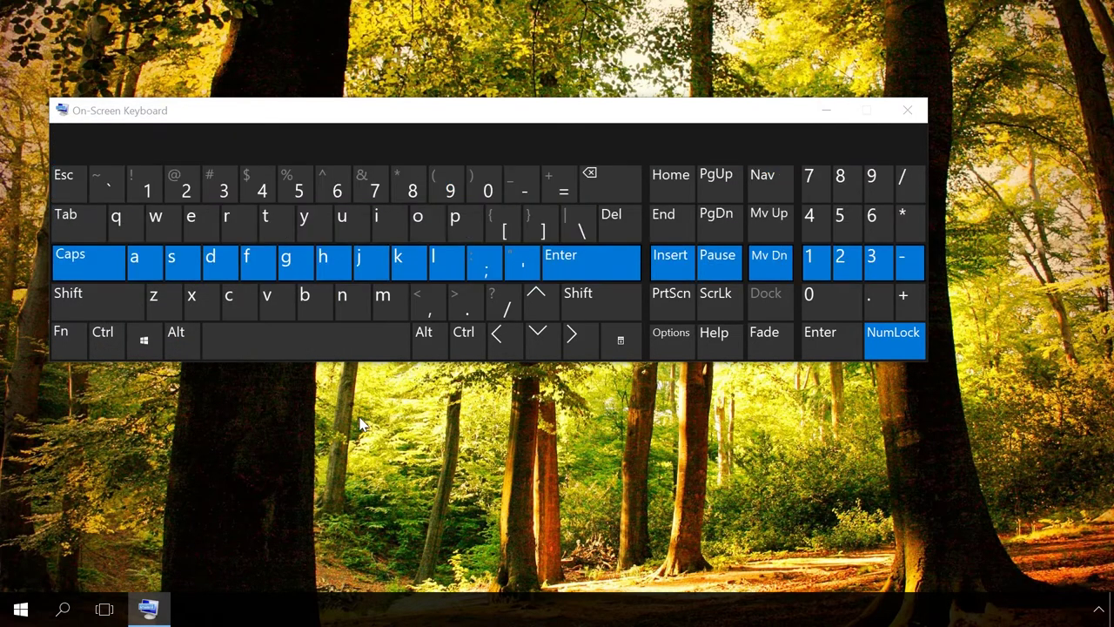
key("space")
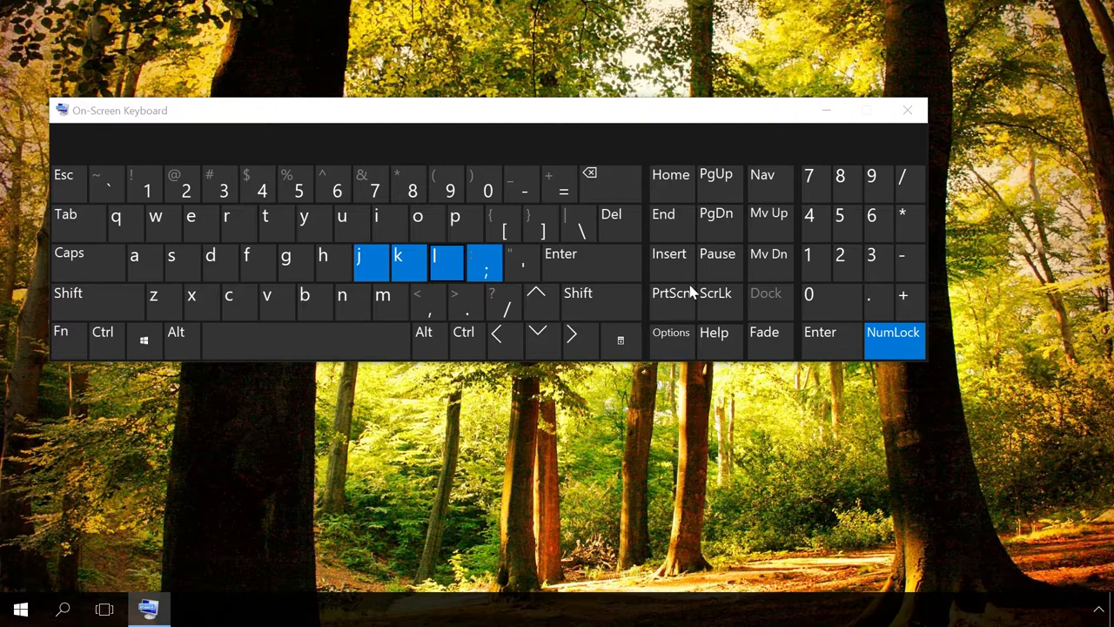
- Review the text prediction settings in the On-Screen Keyboard options and accept the dialog
left_click(668, 335)
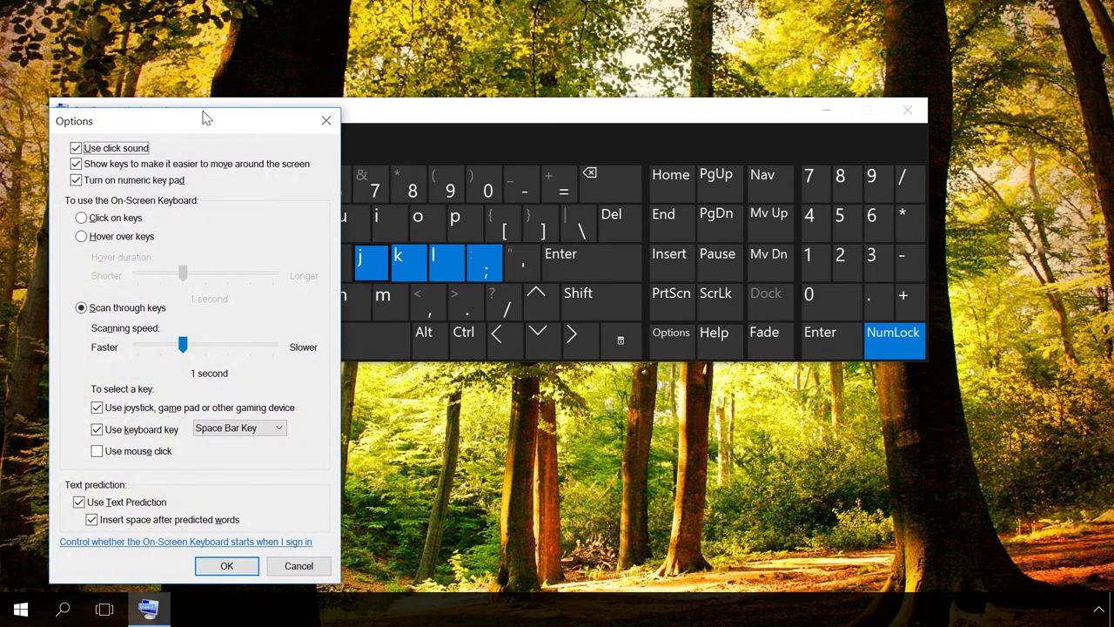
left_click_drag(207, 119, 226, 83)
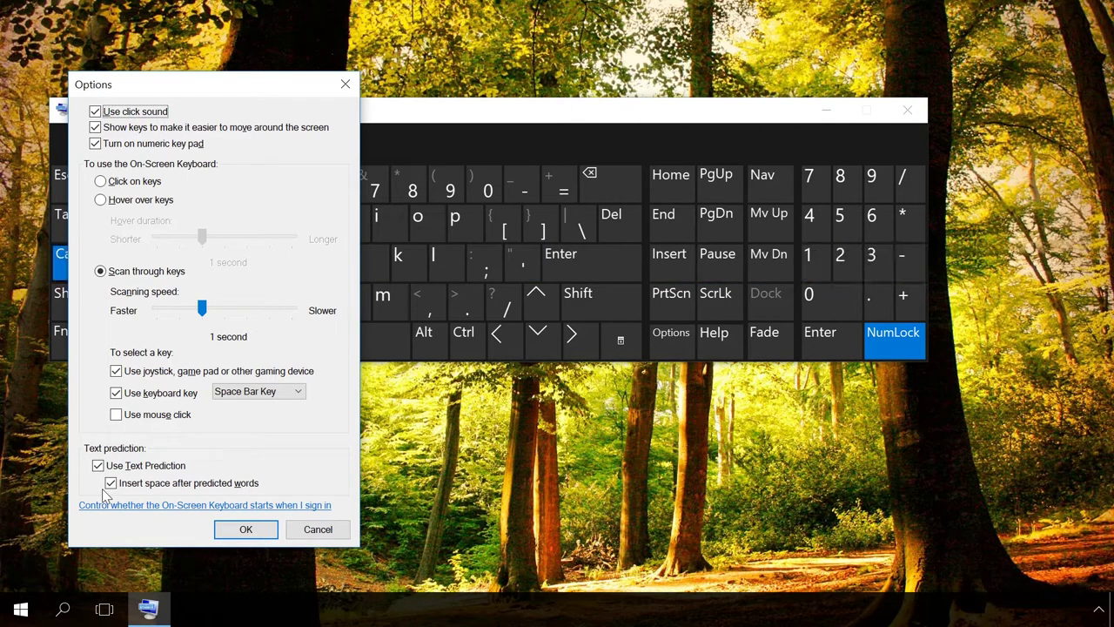
left_click(243, 531)
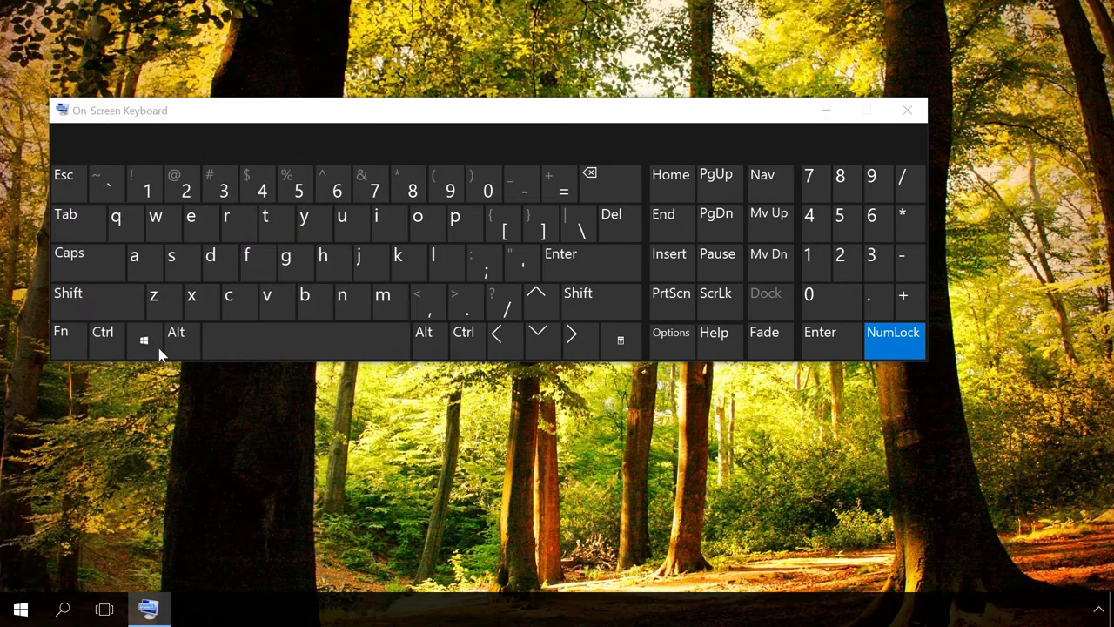
- Display the F1–F12 function keys on the On-Screen Keyboard, and shift the keyboard to the upper and the lower end of the screen
left_click(59, 339)
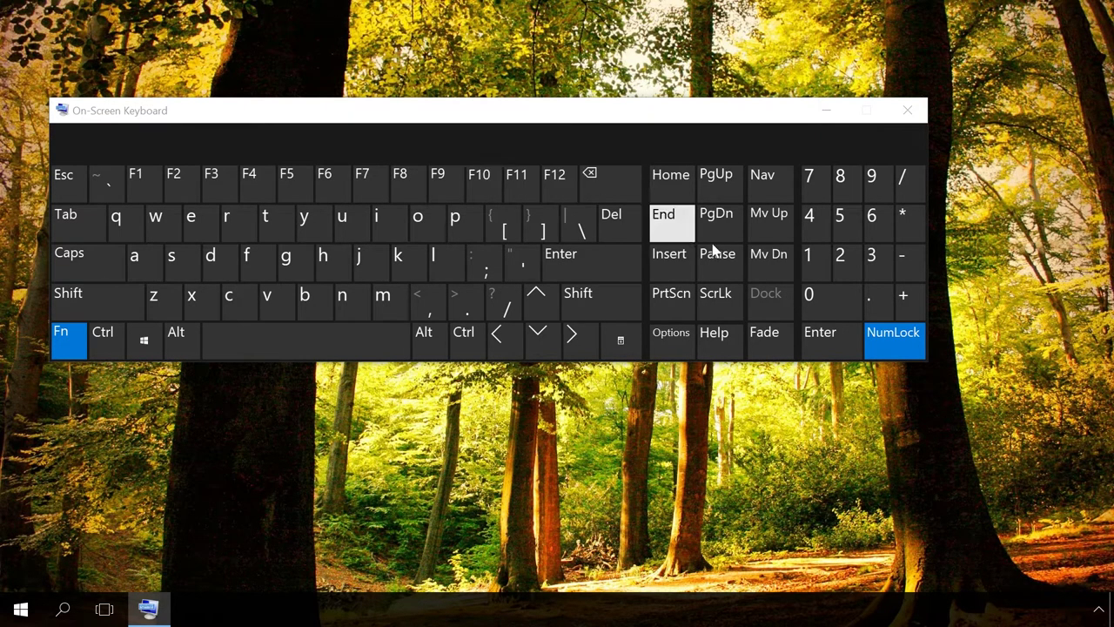
left_click(767, 219)
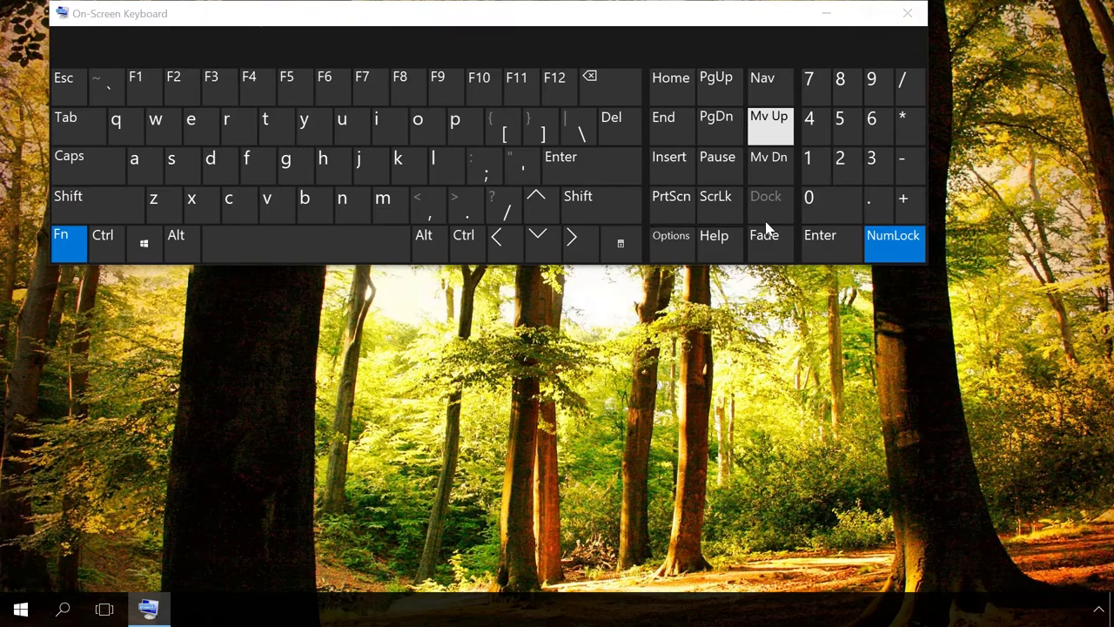
left_click(764, 166)
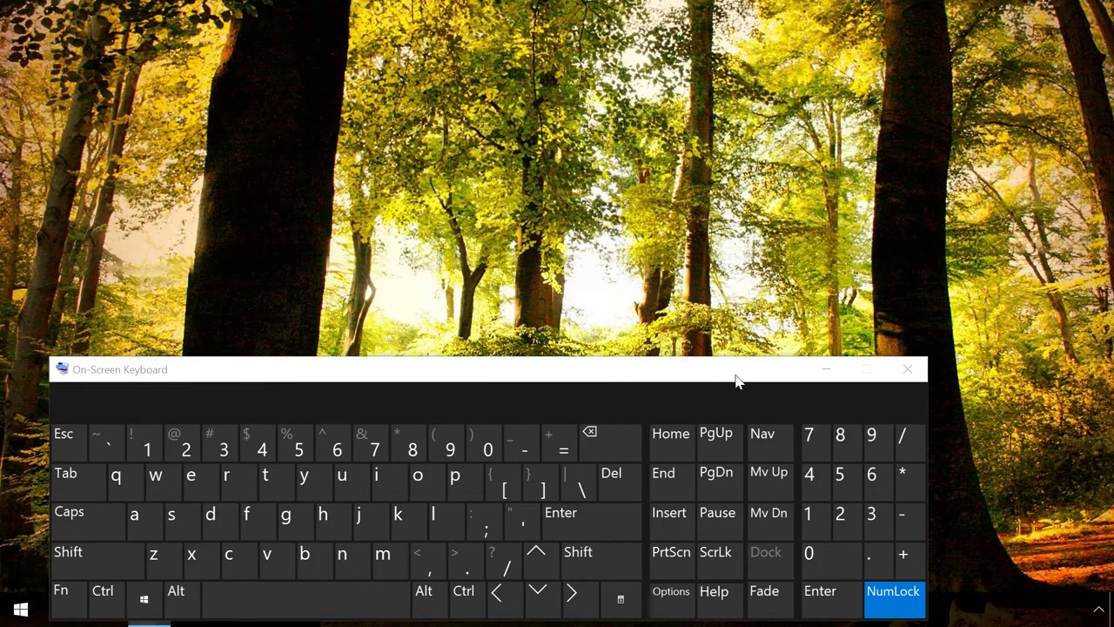
- Reposition and enlarge the On-Screen Keyboard window, and fade the keyboard out and back in
left_click_drag(730, 358, 736, 139)
left_click_drag(927, 296, 1112, 296)
left_click_drag(683, 155, 615, 55)
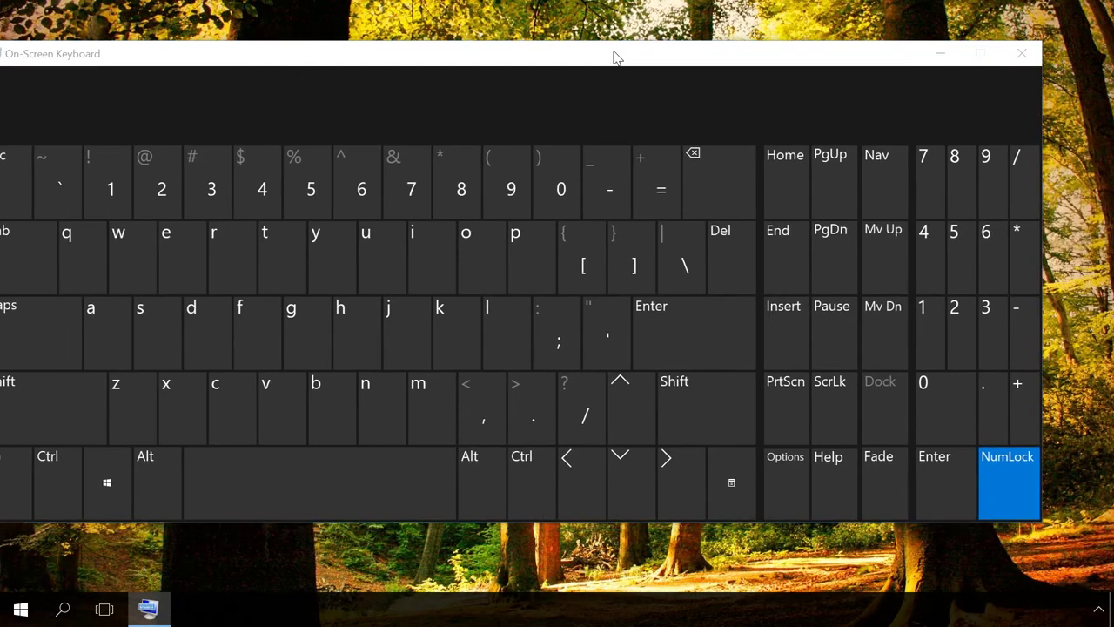
left_click(886, 467)
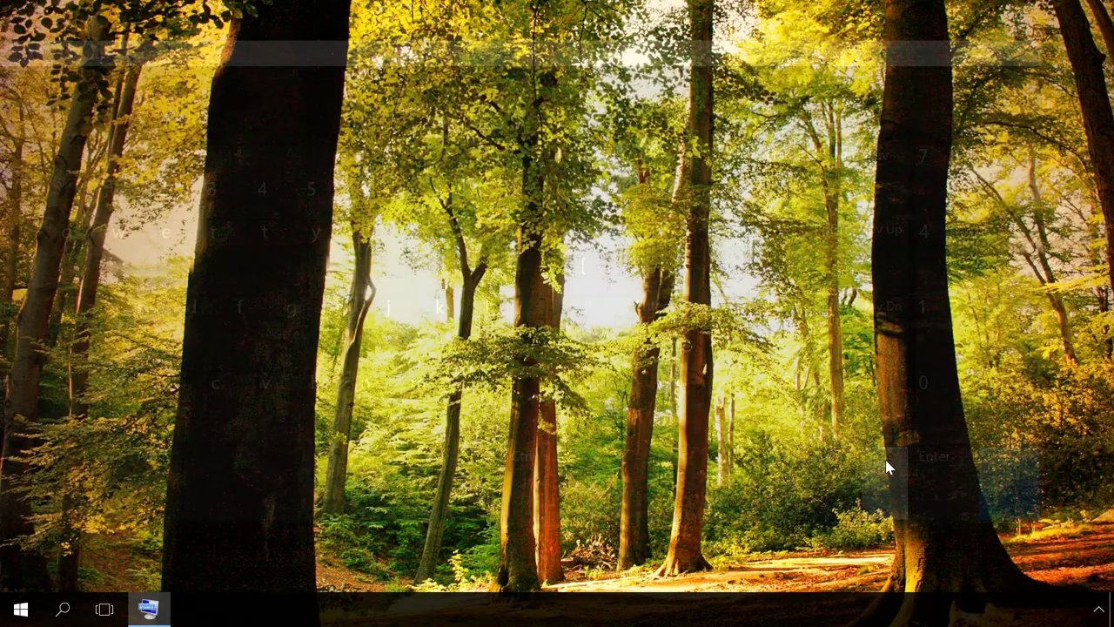
left_click(886, 468)
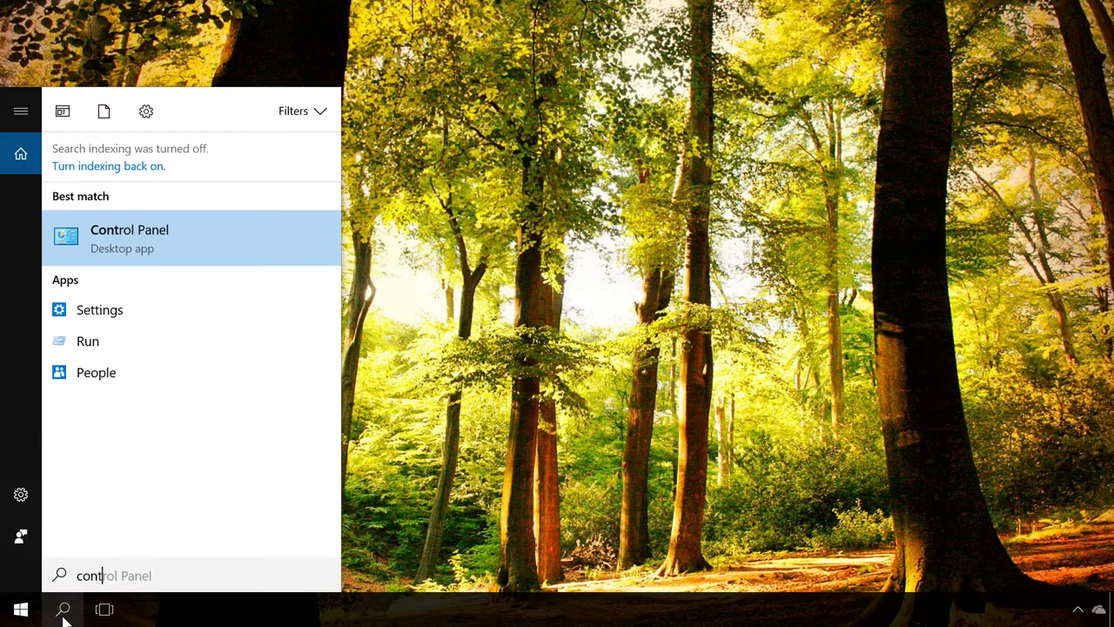
- In Control Panel's Ease of Access Center, enable Use On-Screen Keyboard for working without a mouse or keyboard, and minimize the keyboard
left_click(137, 237)
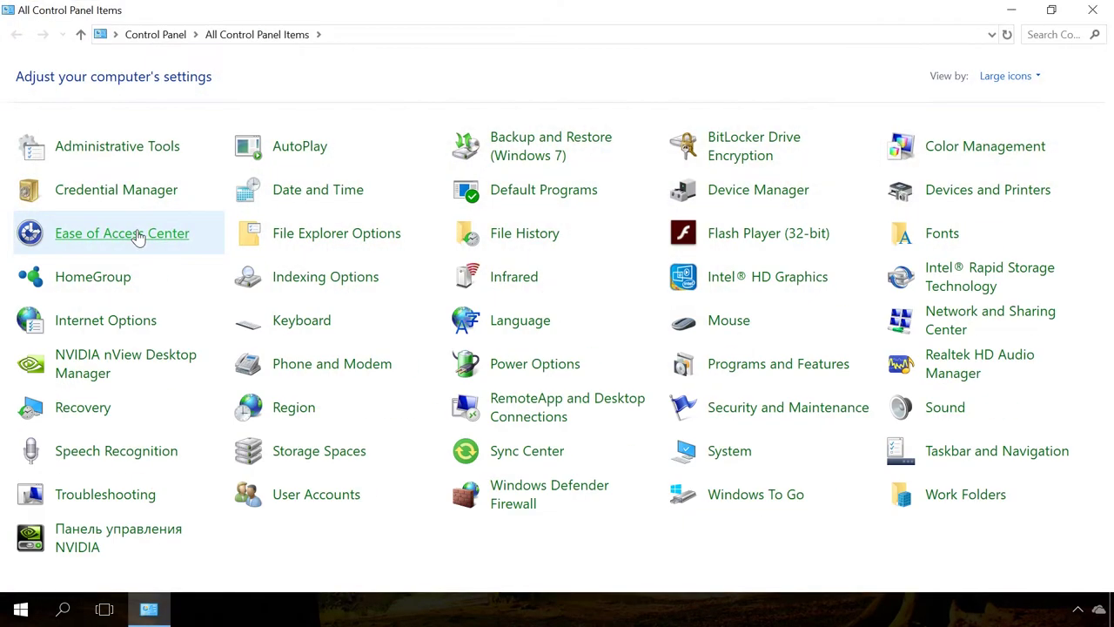
left_click(138, 235)
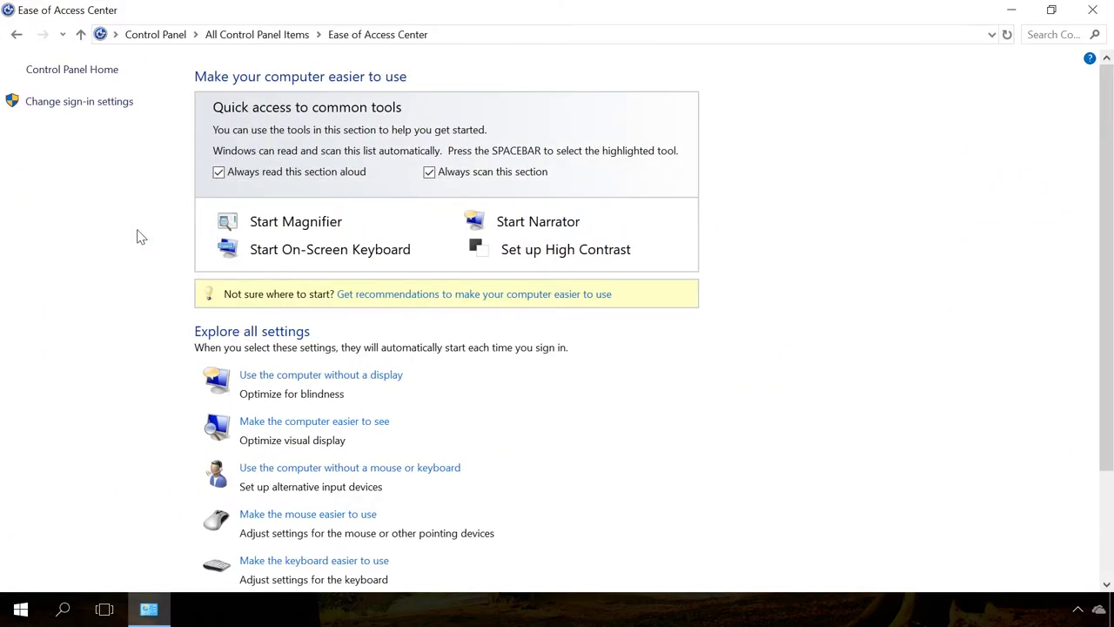
left_click(296, 472)
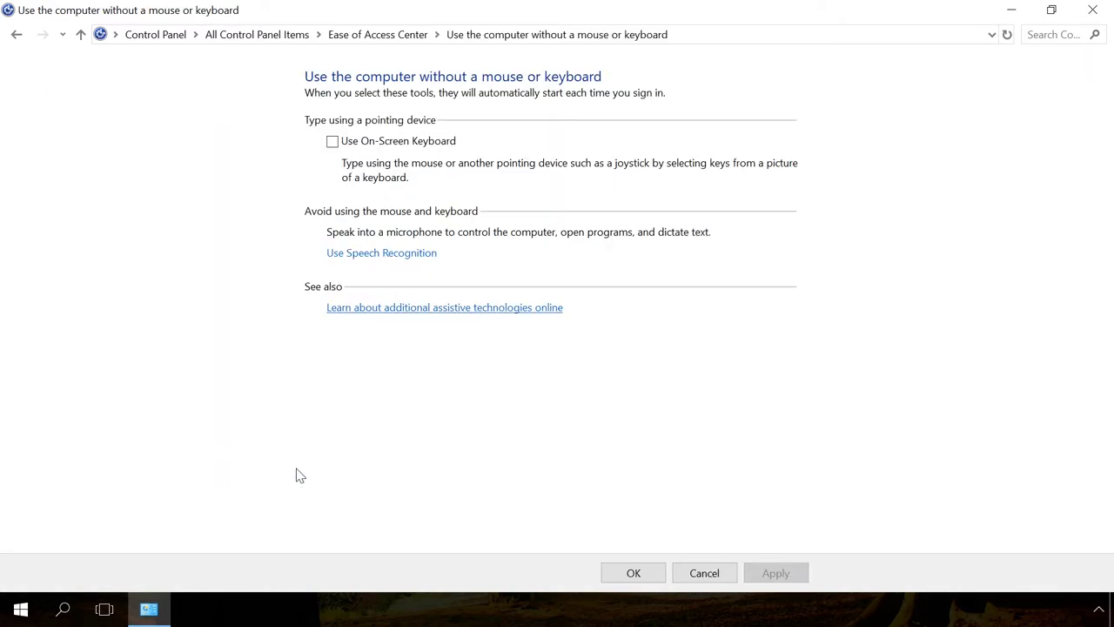
left_click(332, 142)
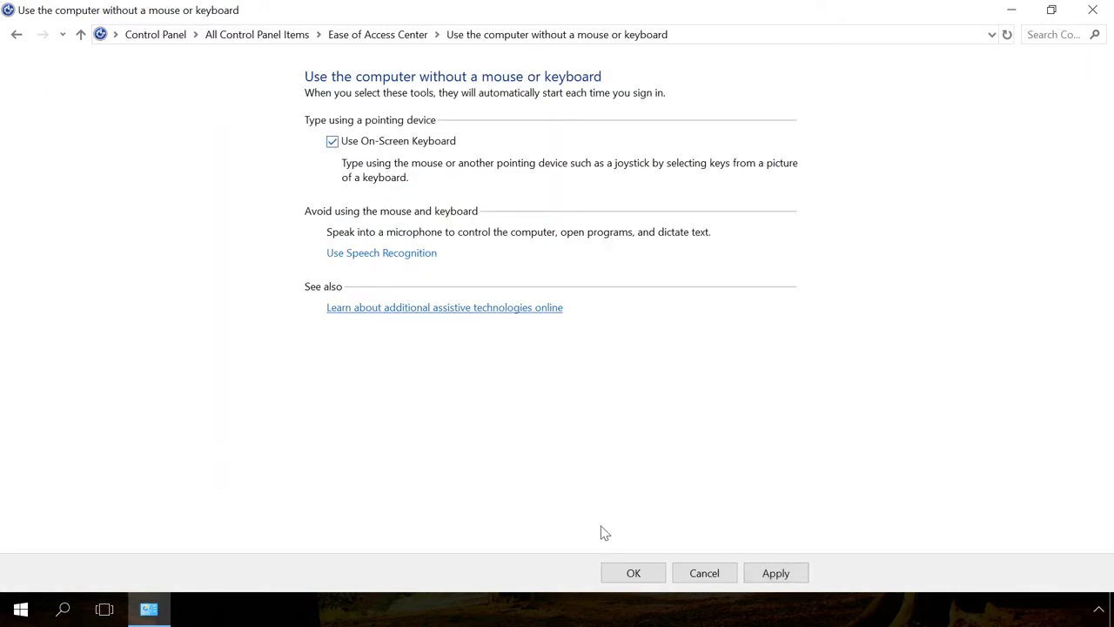
left_click(627, 578)
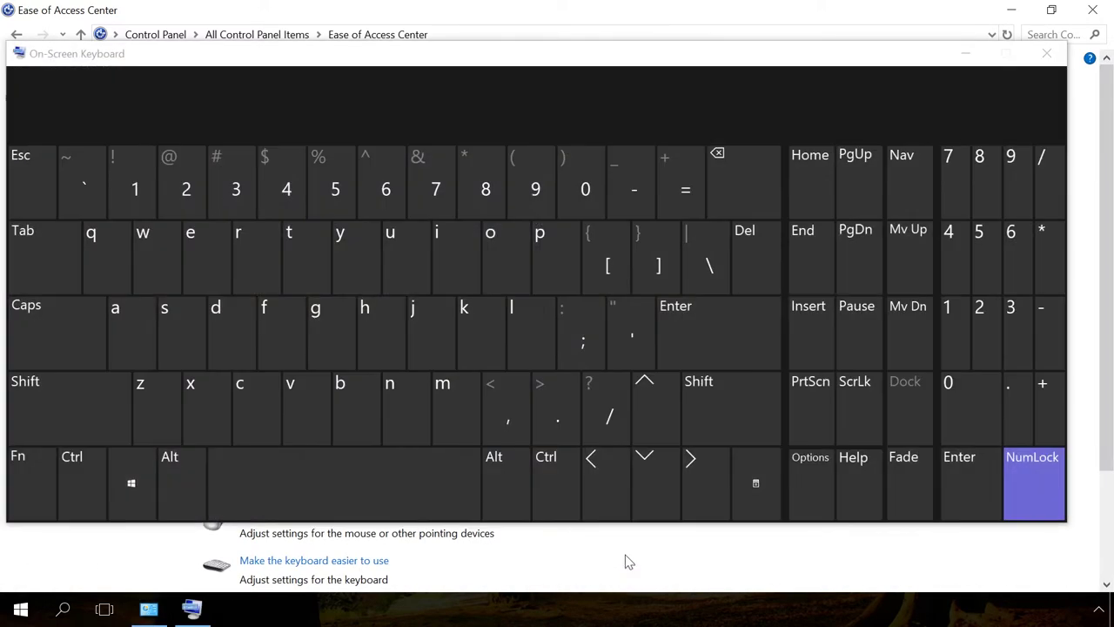
left_click(963, 54)
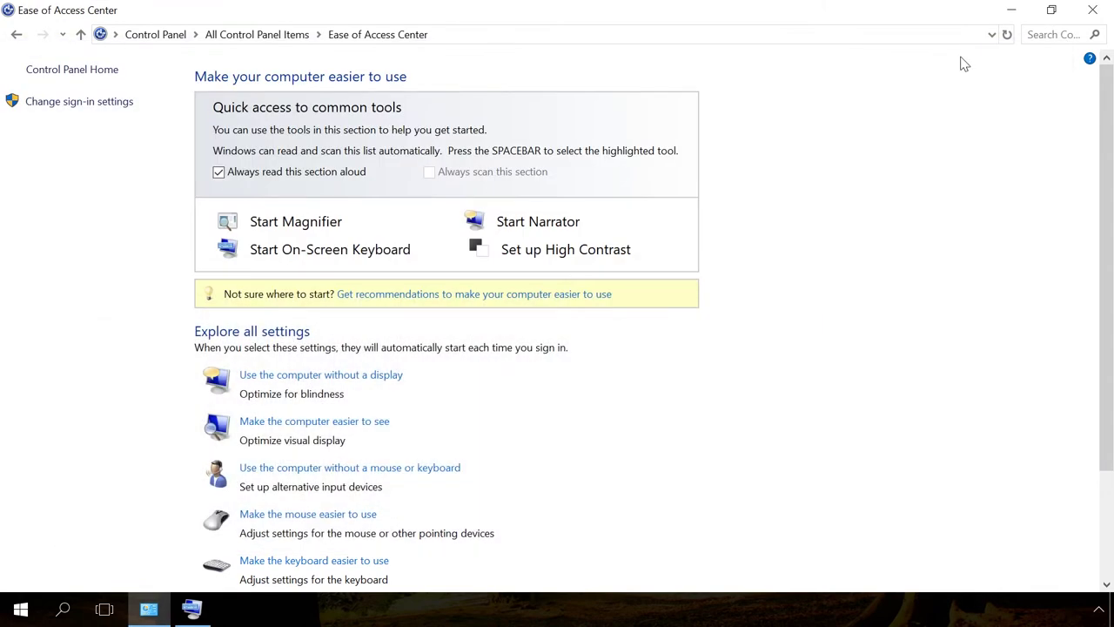
- In the Ease of Access sign-in settings, enable the On-Screen Keyboard at sign-in and save the change
left_click(67, 103)
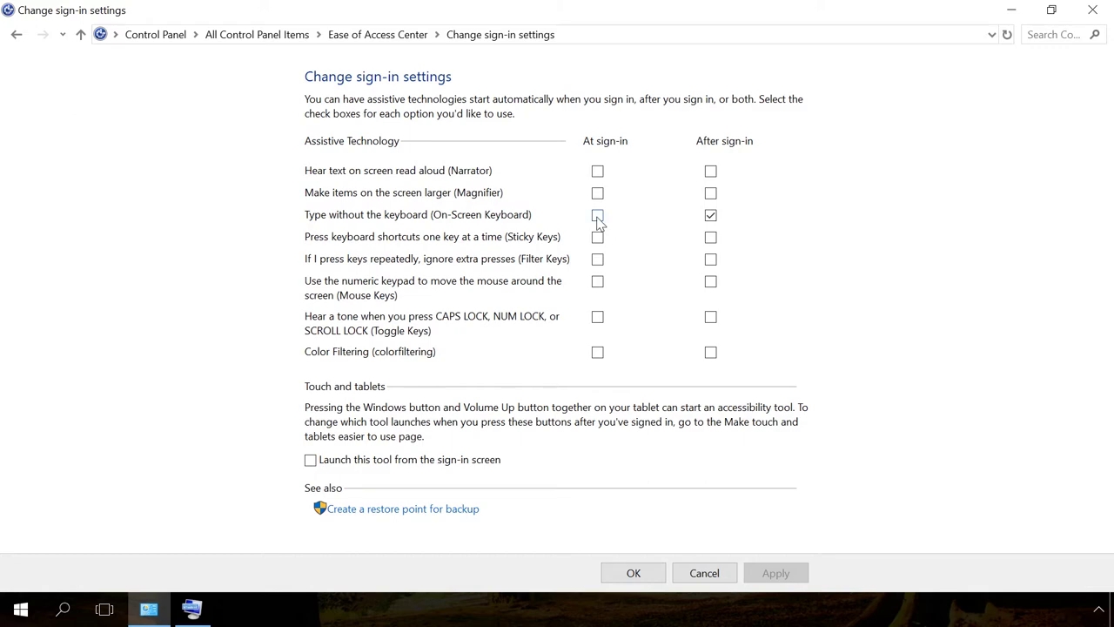
left_click(597, 216)
left_click(633, 572)
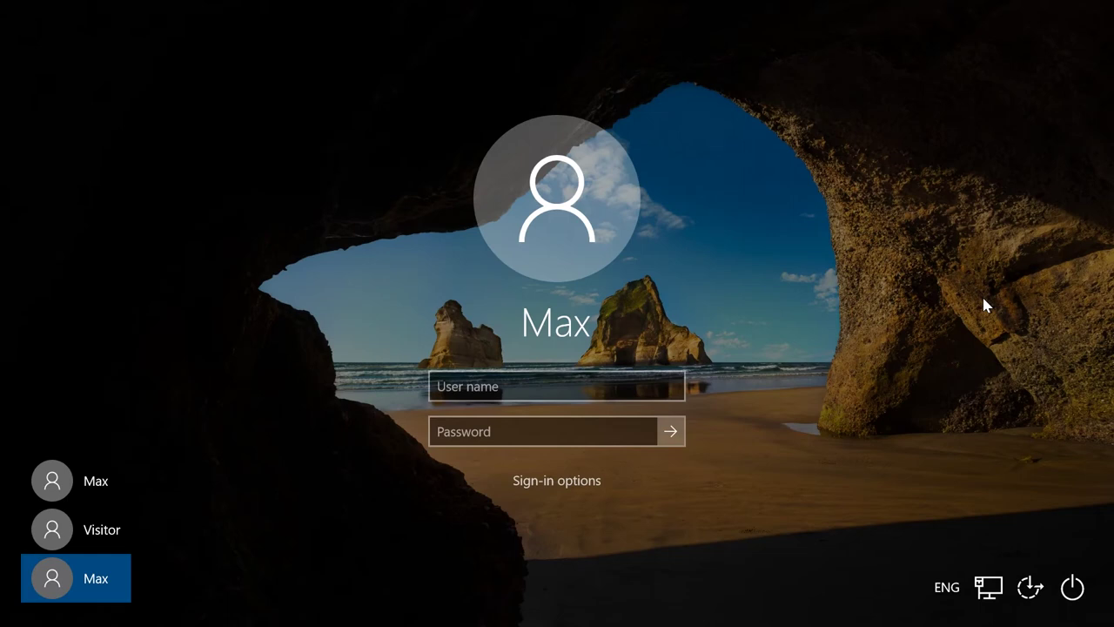
- Launch the On-Screen Keyboard from the ease of access options on the Windows sign-in screen
left_click(1035, 588)
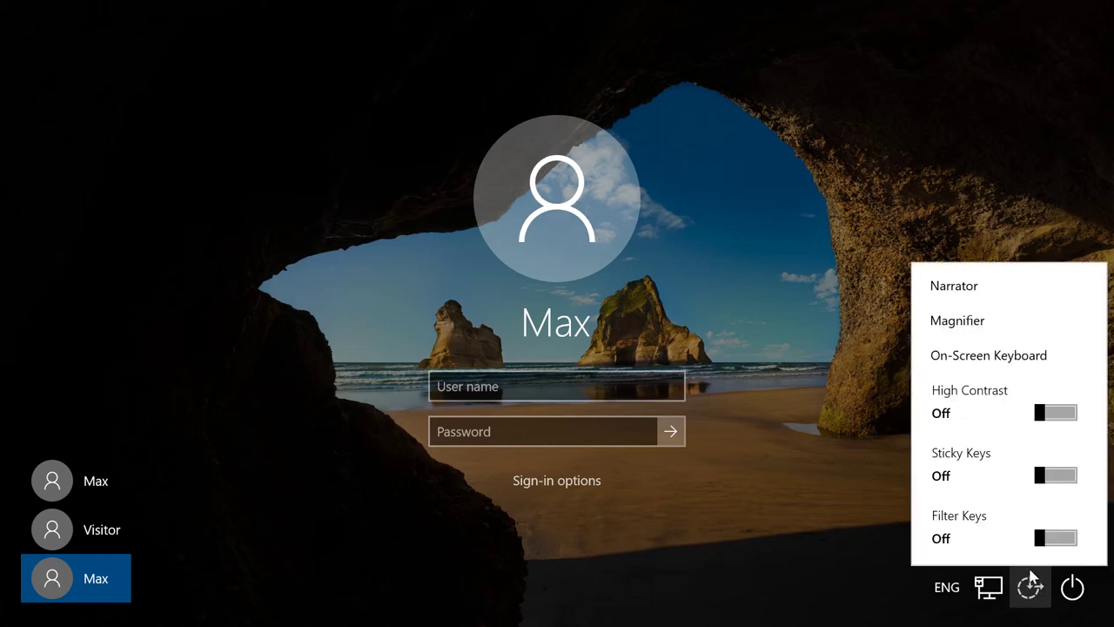
left_click(955, 361)
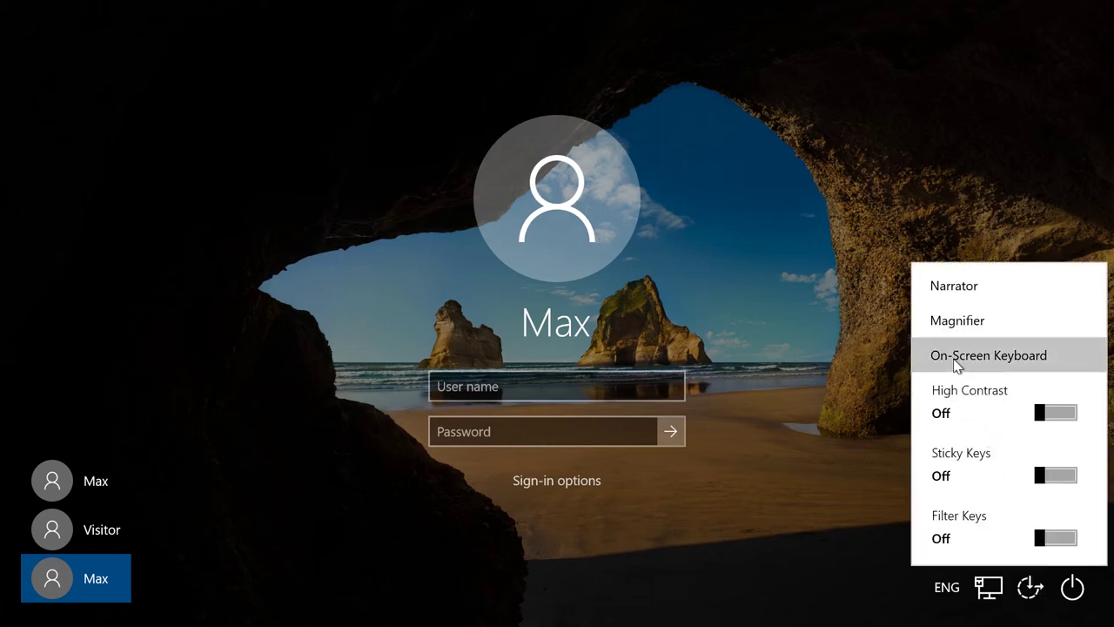